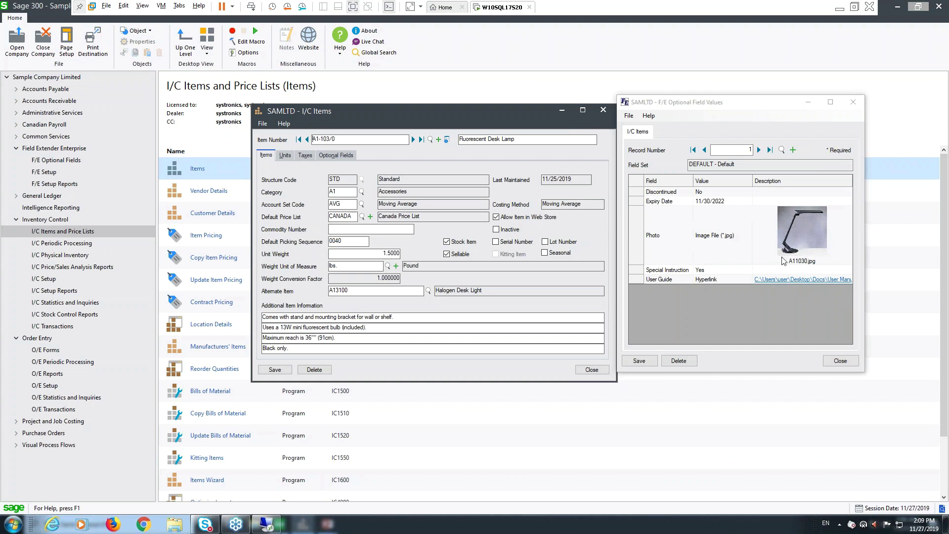
{"action": "left_click", "coordinate": [726, 273]}
{"action": "left_click", "coordinate": [748, 269]}
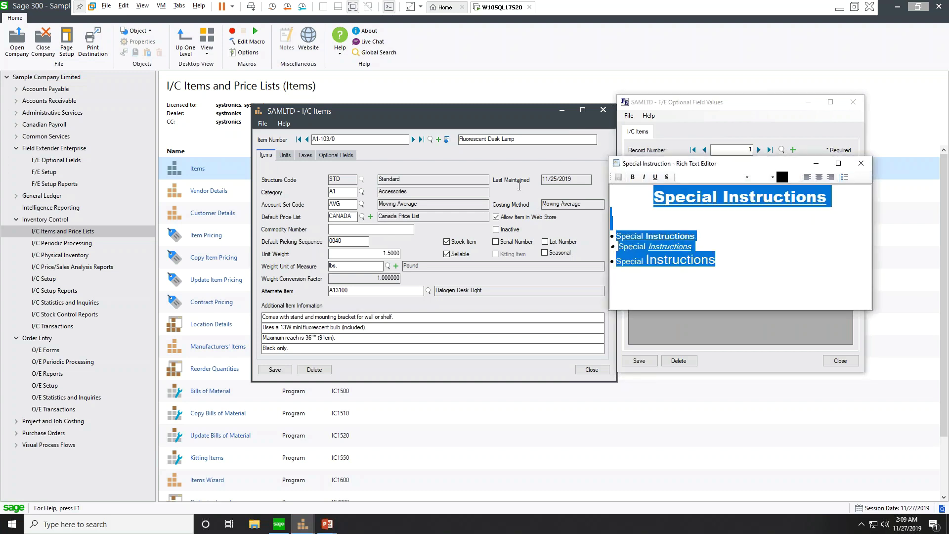
{"action": "left_click", "coordinate": [862, 164]}
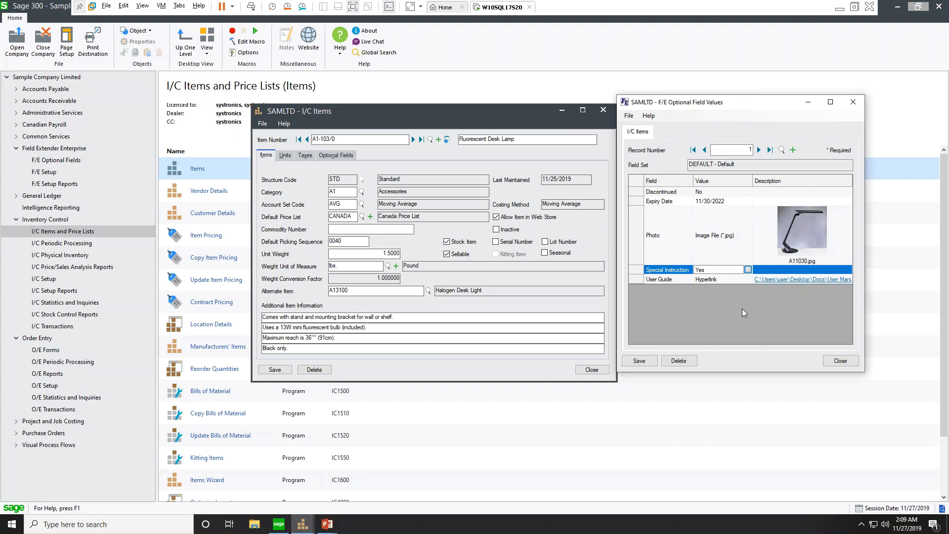
{"action": "left_click", "coordinate": [725, 277]}
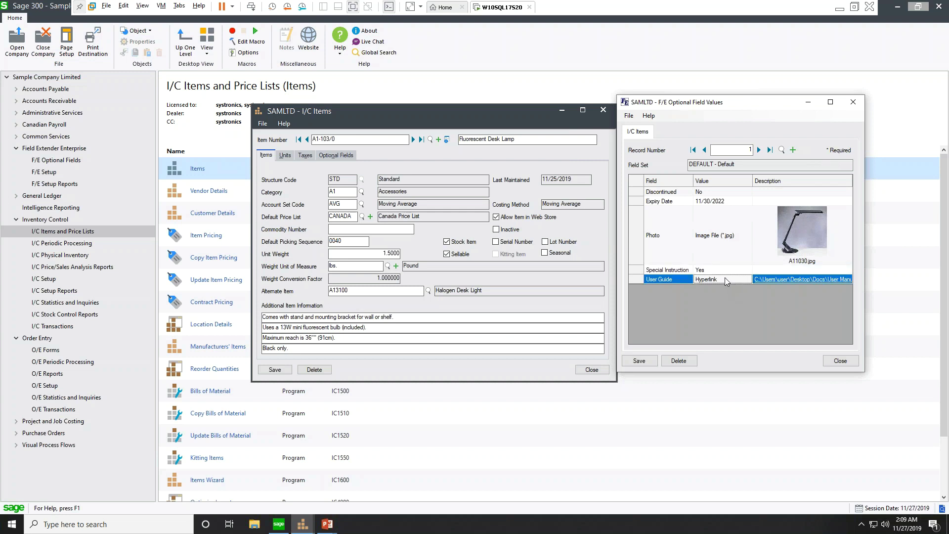
{"action": "left_click", "coordinate": [774, 277]}
{"action": "left_click", "coordinate": [778, 280]}
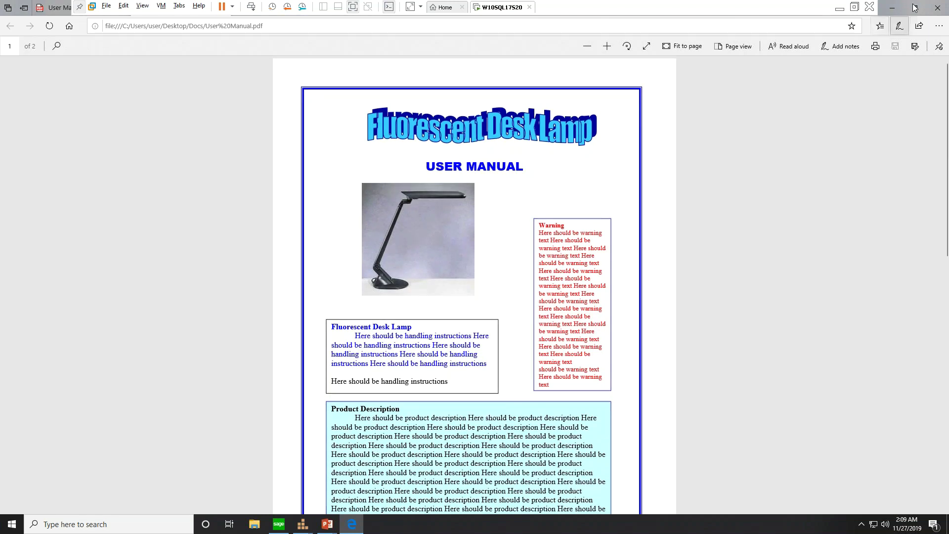
{"action": "left_click", "coordinate": [939, 11]}
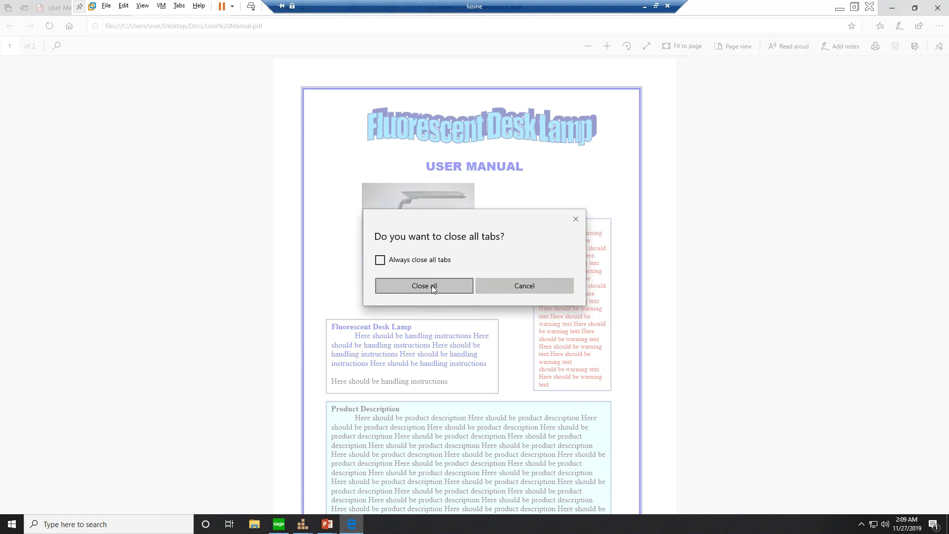
{"action": "left_click", "coordinate": [433, 286]}
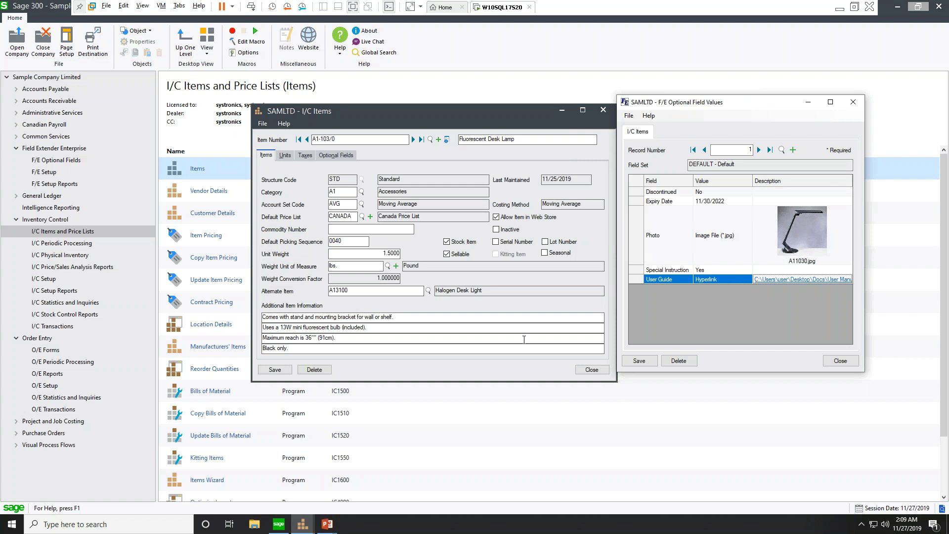
Open O/E Order Entry and start a new order for Coastal Electric Company.
{"action": "left_click", "coordinate": [39, 339]}
{"action": "left_click", "coordinate": [224, 168]}
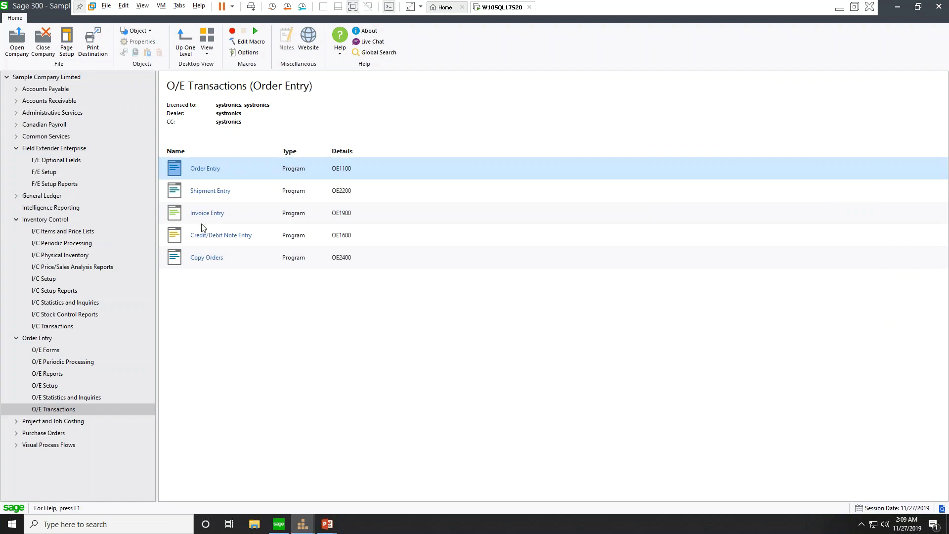
{"action": "double_click", "coordinate": [236, 176]}
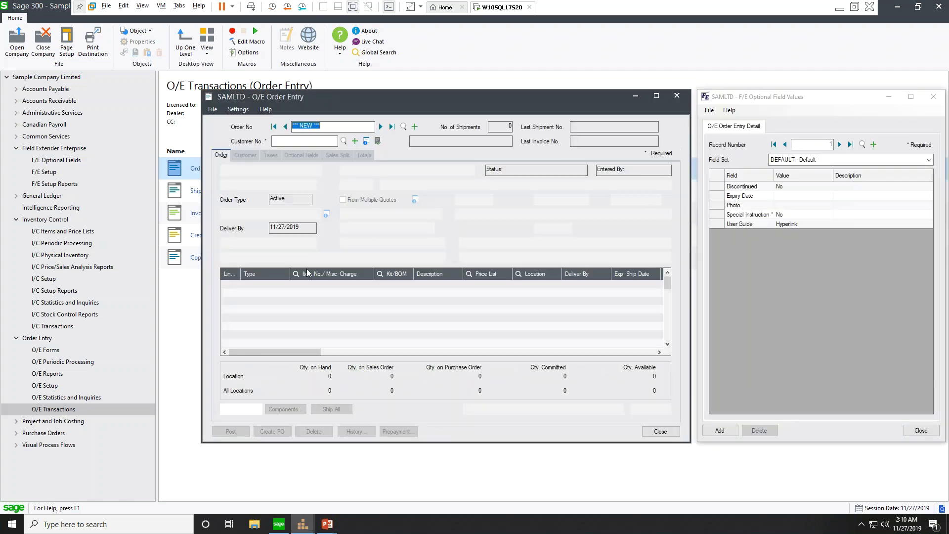
{"action": "left_click", "coordinate": [278, 142]}
{"action": "type", "text": "14"}
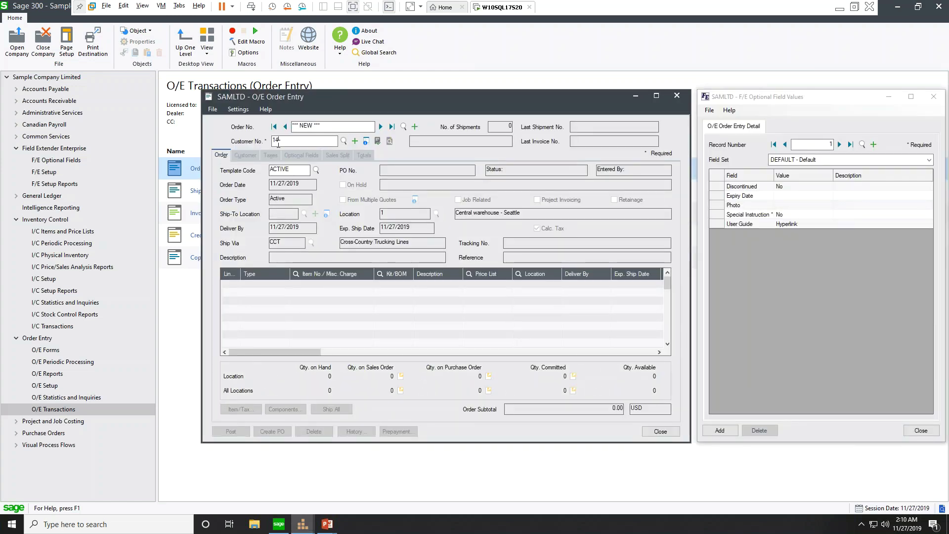
{"action": "type", "text": "00"}
{"action": "key", "text": "Tab"}
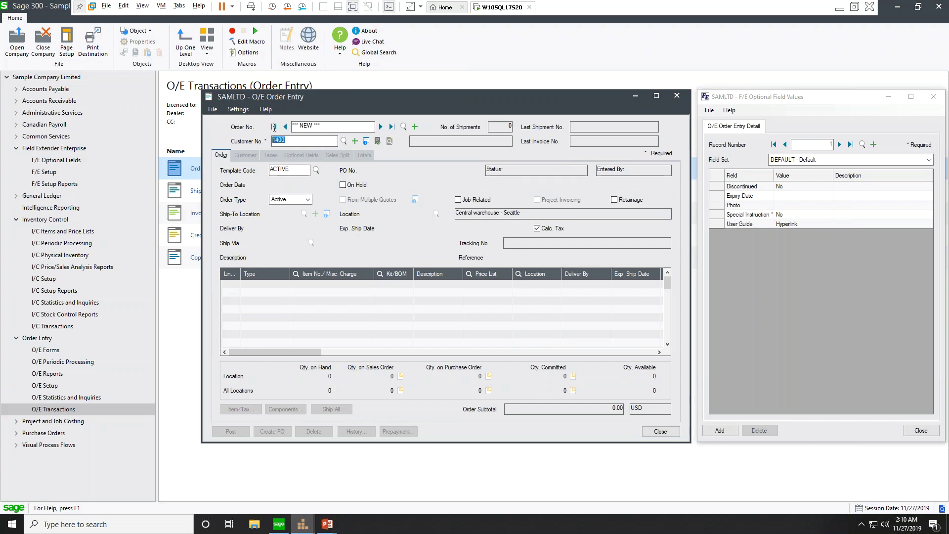
Add a line for item A1-103/0 from location 4 with quantity ordered 5.
{"action": "left_click", "coordinate": [325, 274]}
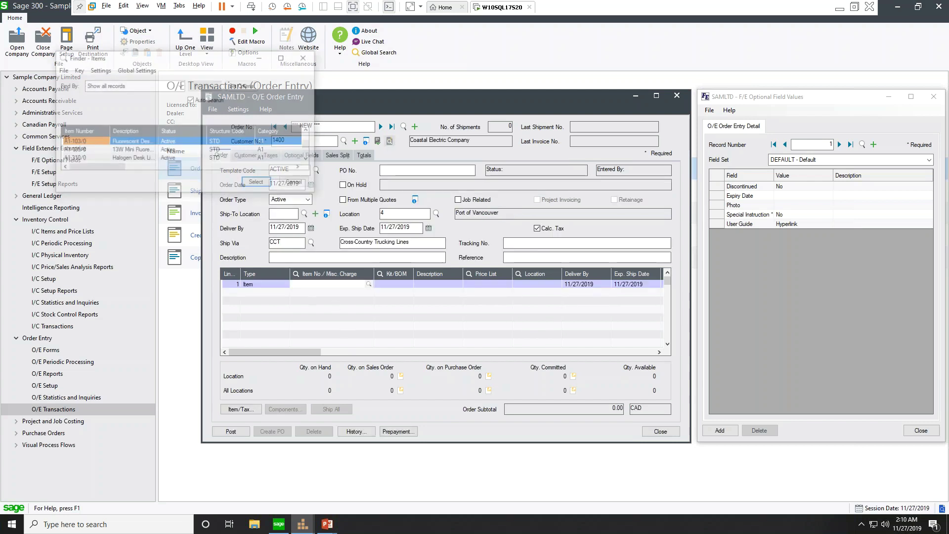
{"action": "double_click", "coordinate": [109, 147]}
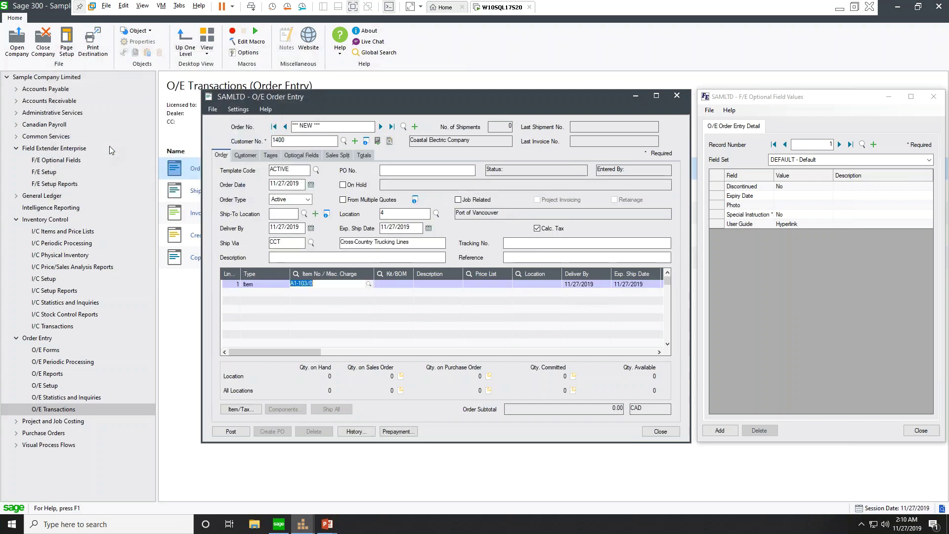
{"action": "key", "text": "Tab"}
{"action": "key", "text": "Tab"}
{"action": "key", "text": "Tab"}
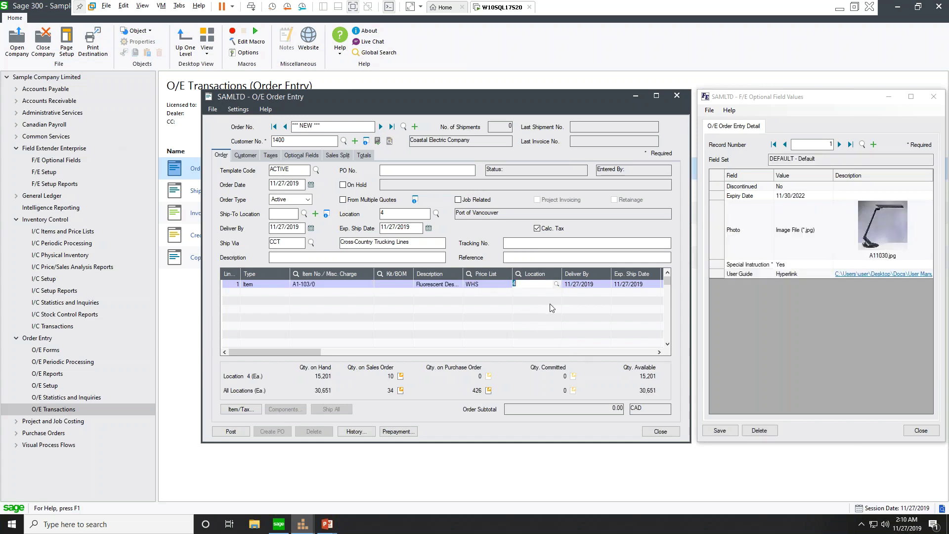
{"action": "key", "text": "Tab"}
{"action": "key", "text": "Tab"}
{"action": "key", "text": "Tab"}
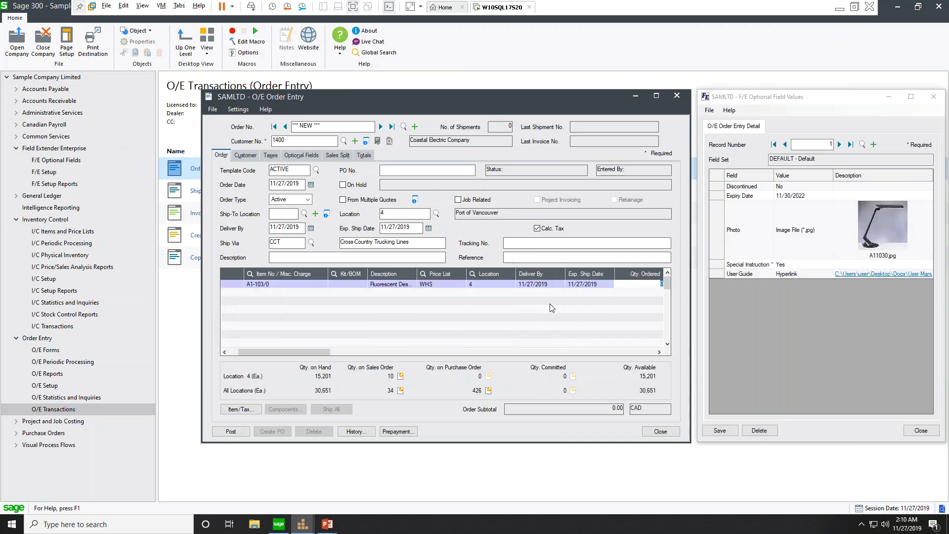
{"action": "type", "text": "5"}
{"action": "key", "text": "Tab"}
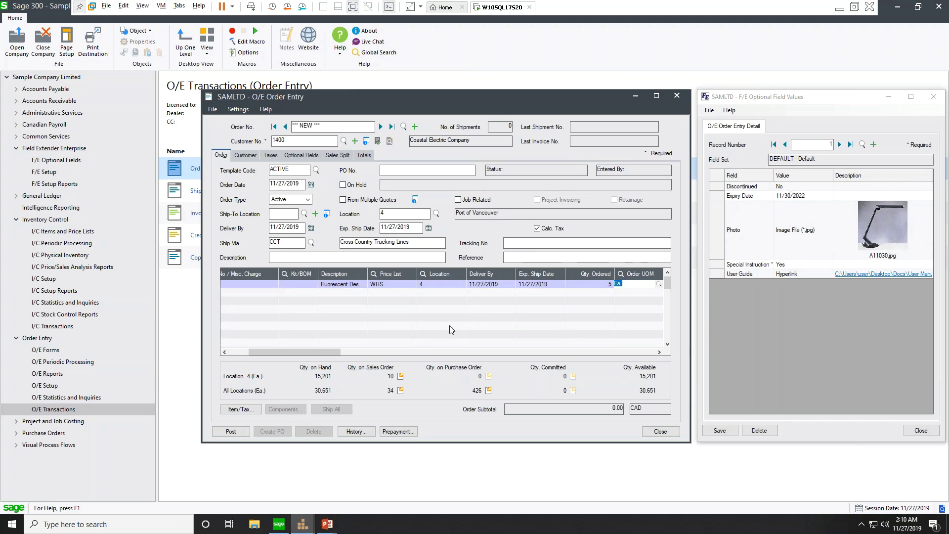
Change the lamp line's Expiry Date to 11/30/2021, save it, and return to the order.
{"action": "left_click", "coordinate": [807, 196]}
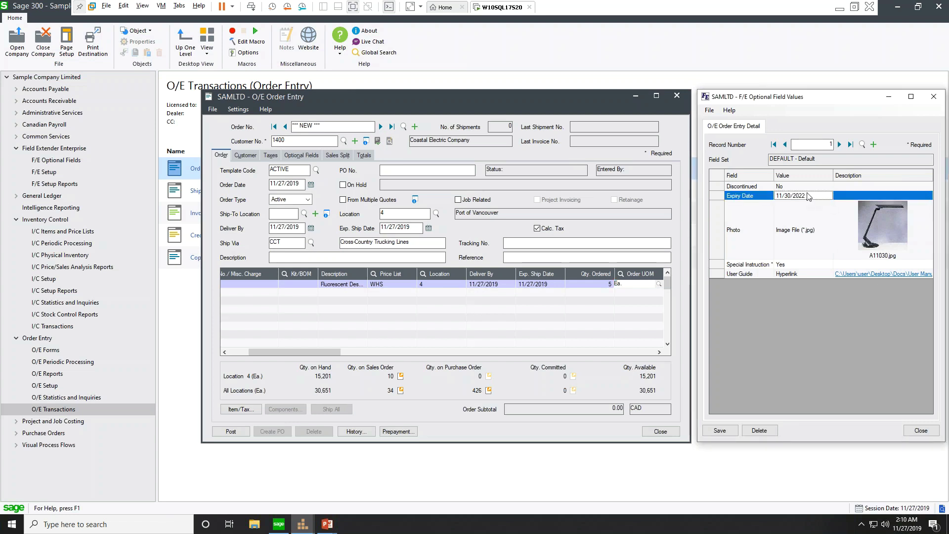
{"action": "left_click", "coordinate": [807, 196]}
{"action": "key", "text": "BackSpace"}
{"action": "type", "text": "1"}
{"action": "left_click", "coordinate": [722, 431]}
{"action": "left_click", "coordinate": [490, 310]}
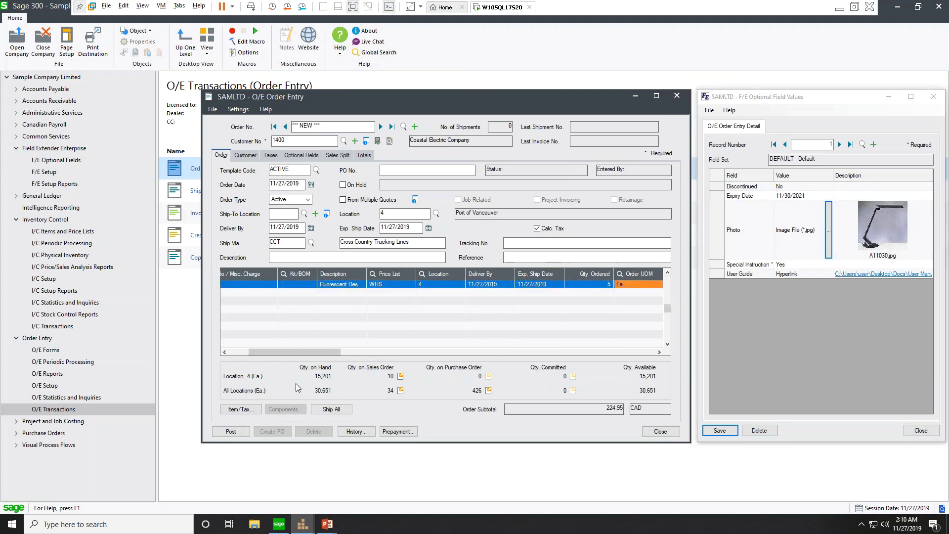
Ship all, create an invoice on posting, post the order, and print the invoice.
{"action": "left_click", "coordinate": [347, 410]}
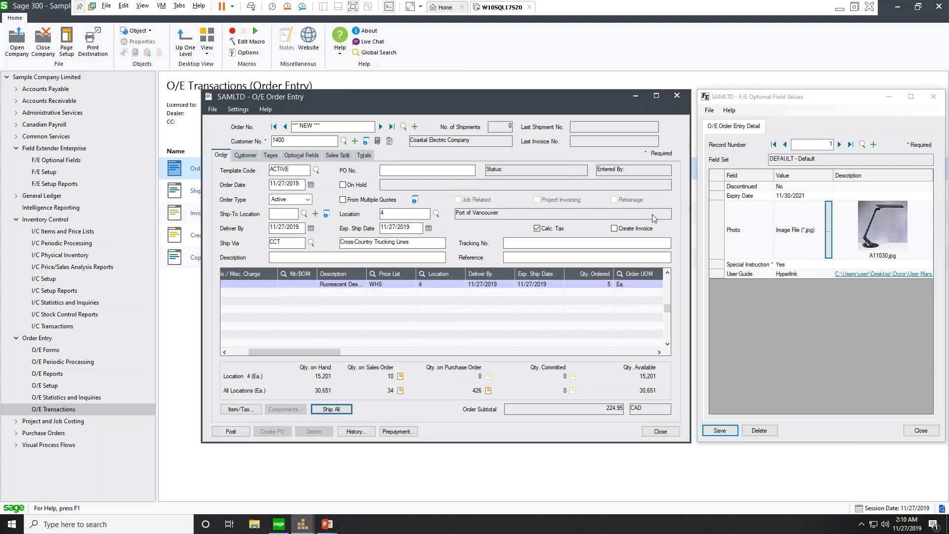
{"action": "left_click", "coordinate": [637, 229]}
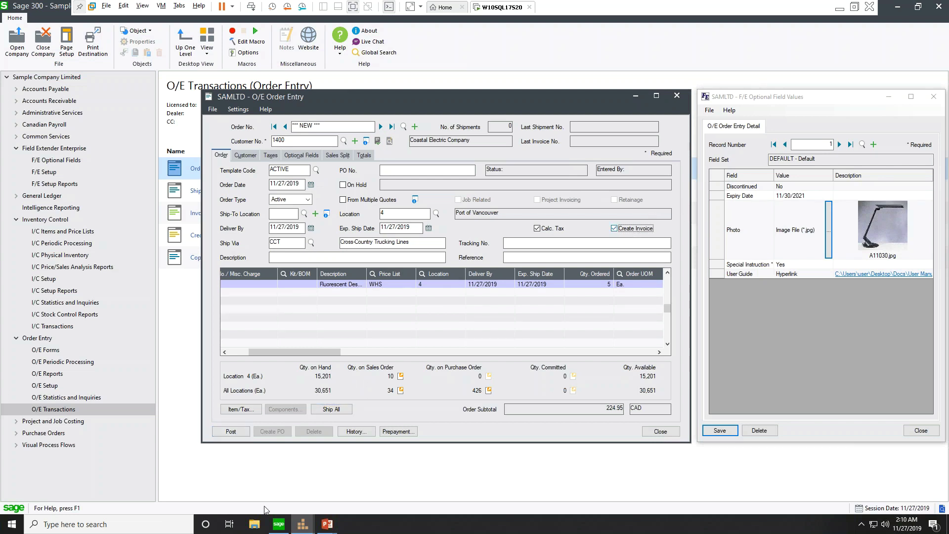
{"action": "left_click", "coordinate": [230, 433]}
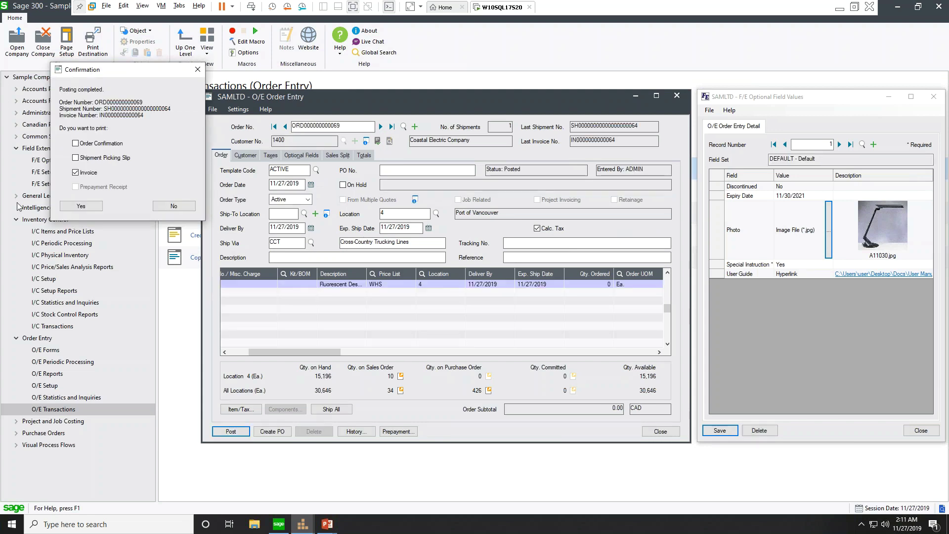
{"action": "left_click", "coordinate": [94, 205]}
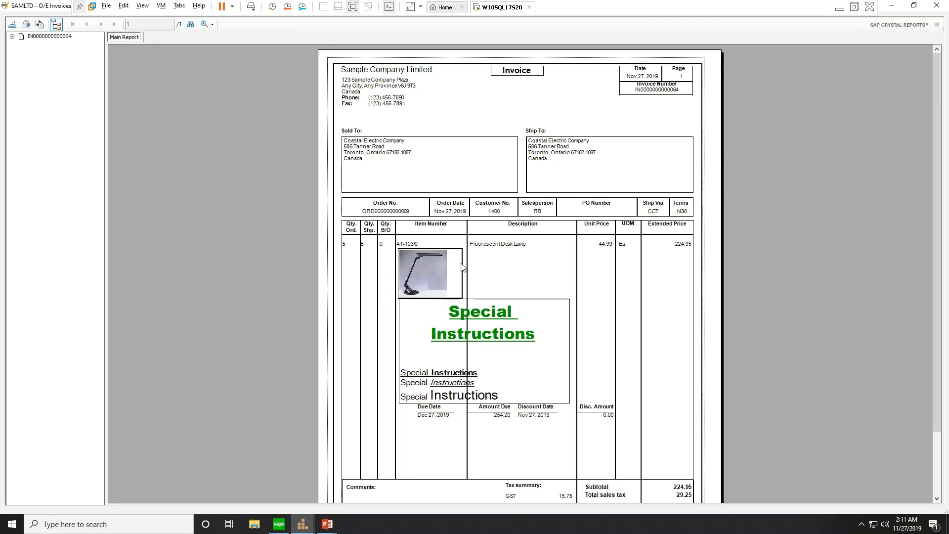
Check the Special Instructions box on the invoice, then close the preview and O/E Invoices dialog.
{"action": "left_click", "coordinate": [407, 327]}
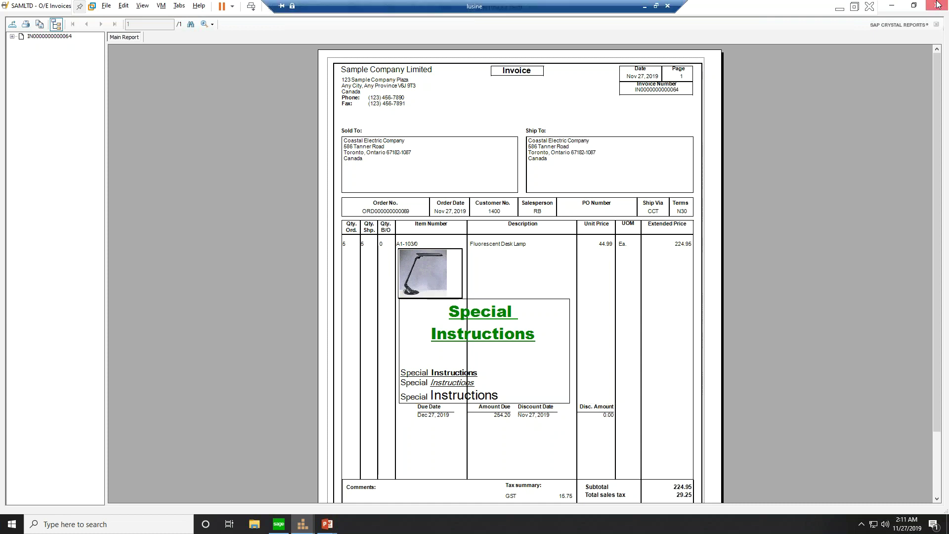
{"action": "left_click", "coordinate": [937, 5]}
{"action": "left_click", "coordinate": [544, 360]}
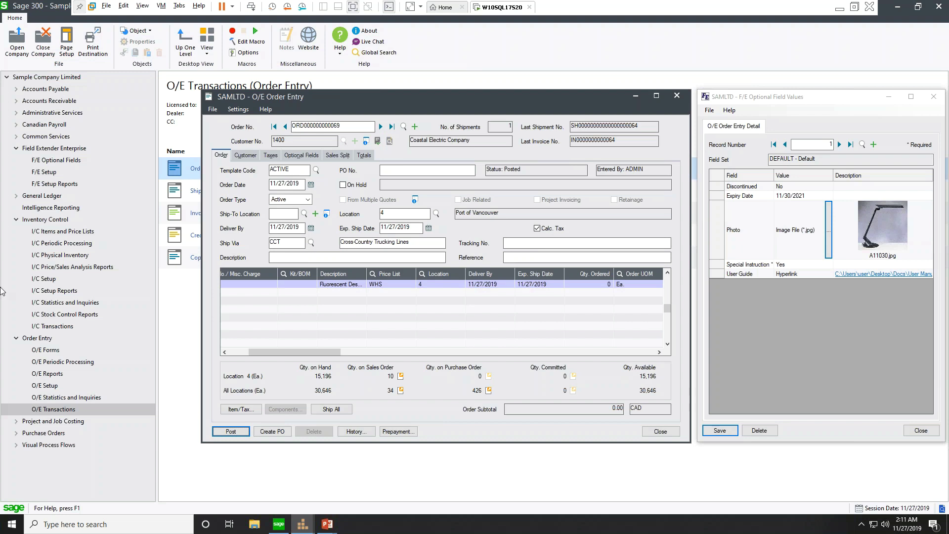
Show the F/E Setup programs and select Screen Configuration.
{"action": "left_click", "coordinate": [46, 172]}
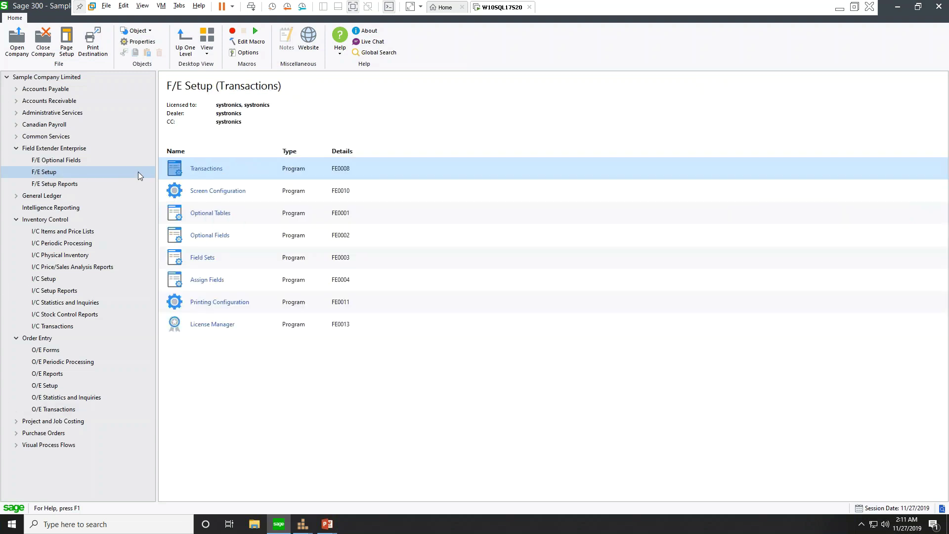
{"action": "left_click", "coordinate": [225, 198]}
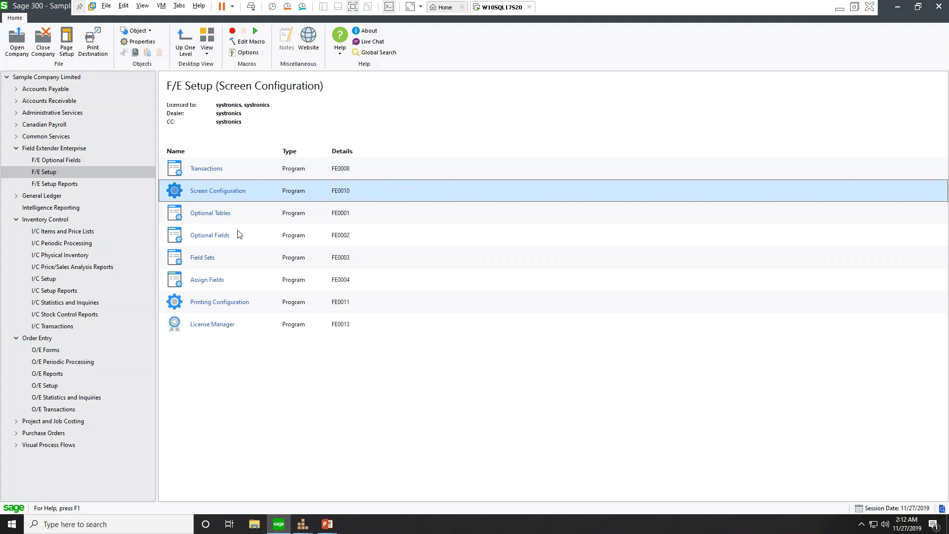
Load P/O Invoice Entry into Screen Configuration by finding screen names matching 'invo'.
{"action": "left_click", "coordinate": [225, 194]}
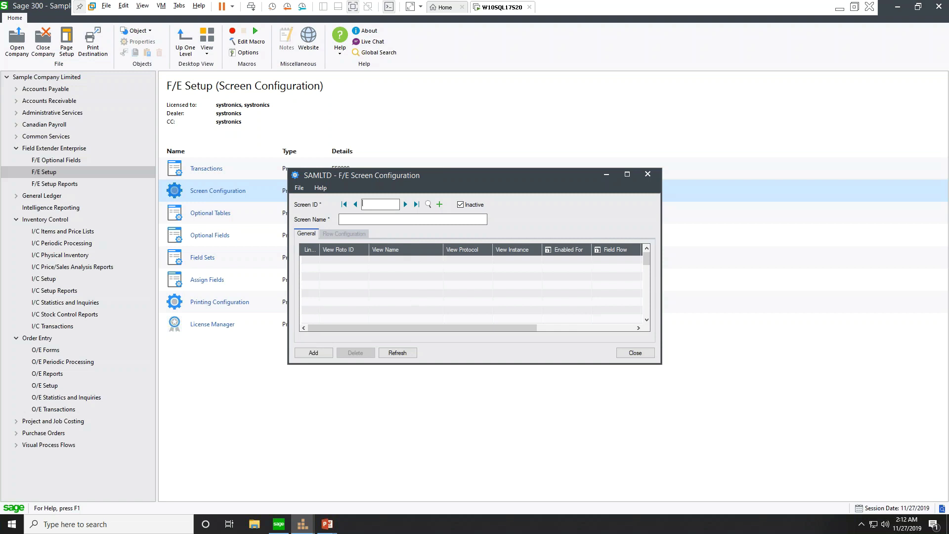
{"action": "left_click", "coordinate": [428, 204]}
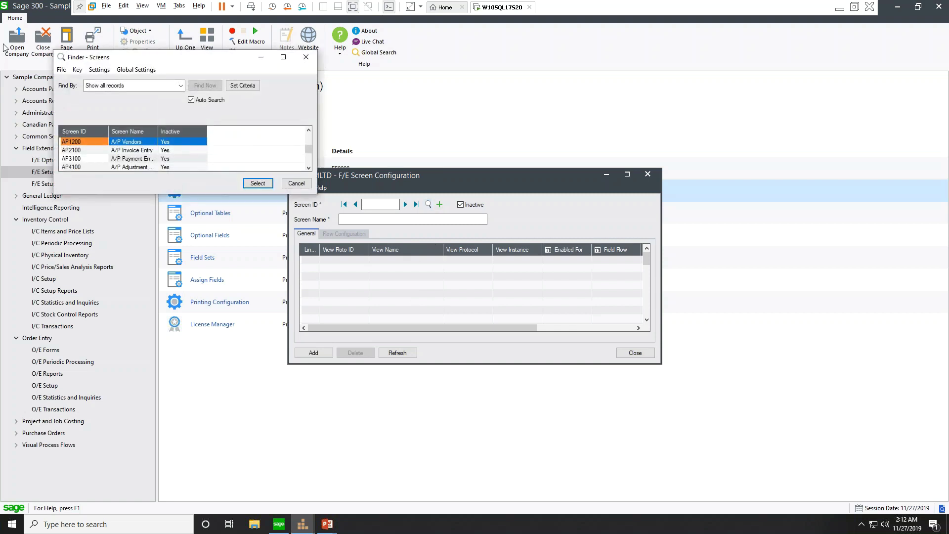
{"action": "left_click", "coordinate": [154, 86]}
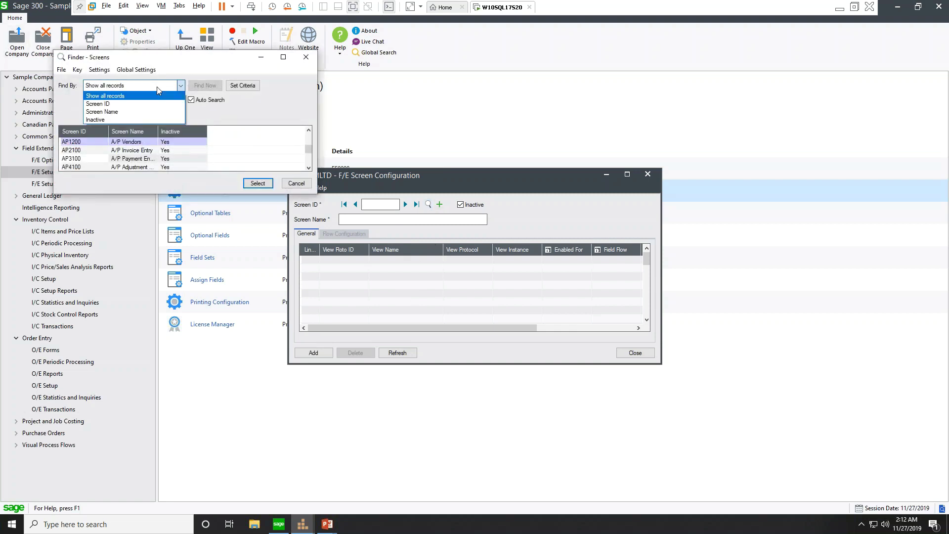
{"action": "left_click", "coordinate": [131, 112]}
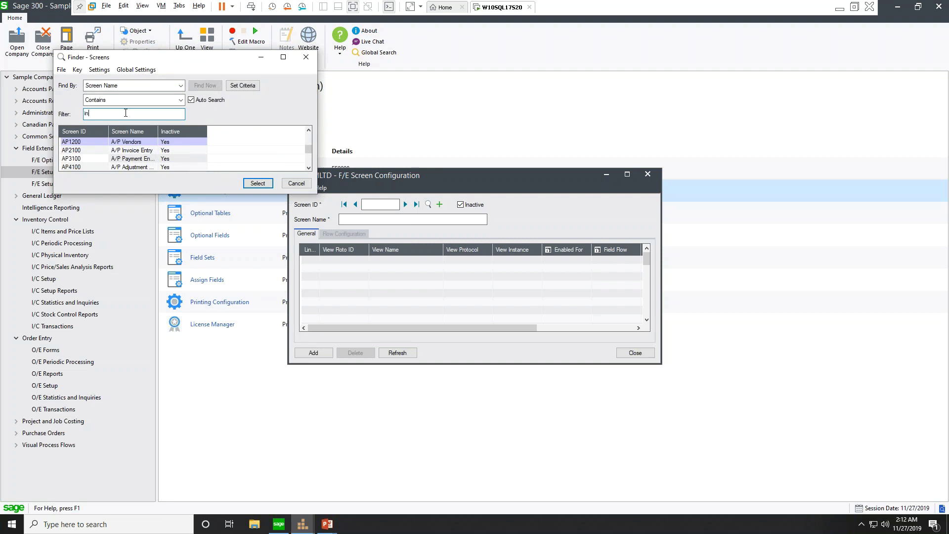
{"action": "type", "text": "invo"}
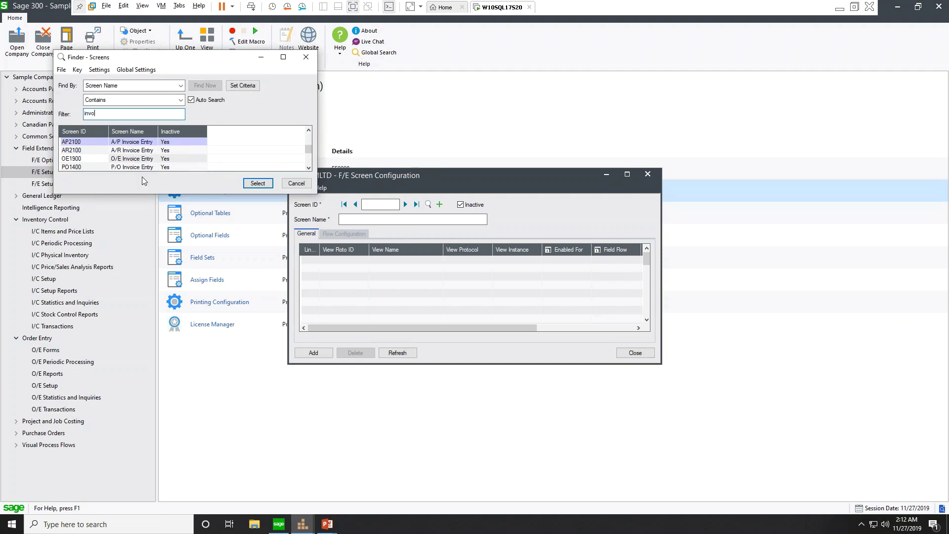
{"action": "double_click", "coordinate": [142, 167]}
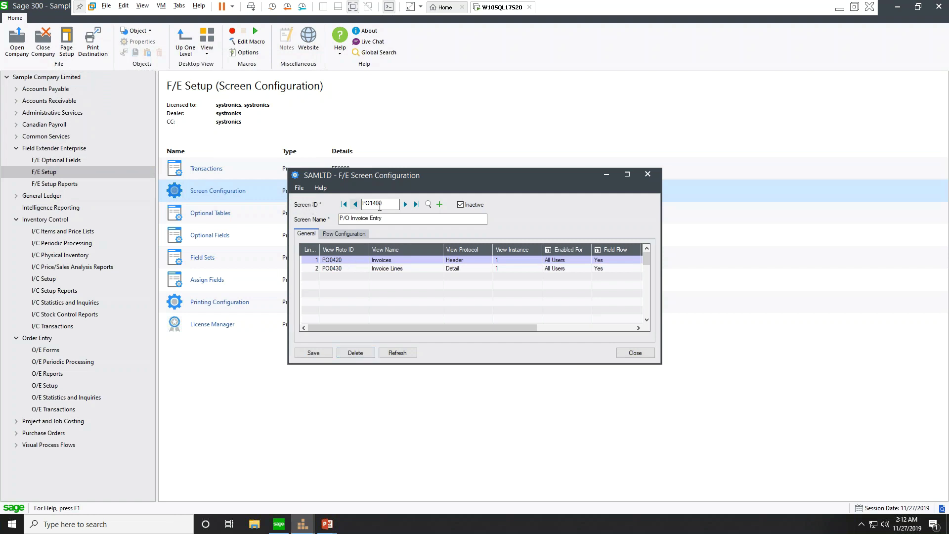
Select the PO1400 screen ID, move the configuration window right, and show the Purchase Orders folders.
{"action": "left_click_drag", "start_coordinate": [388, 206], "coordinate": [353, 204]}
{"action": "left_click_drag", "start_coordinate": [431, 176], "coordinate": [648, 170]}
{"action": "left_click", "coordinate": [207, 49]}
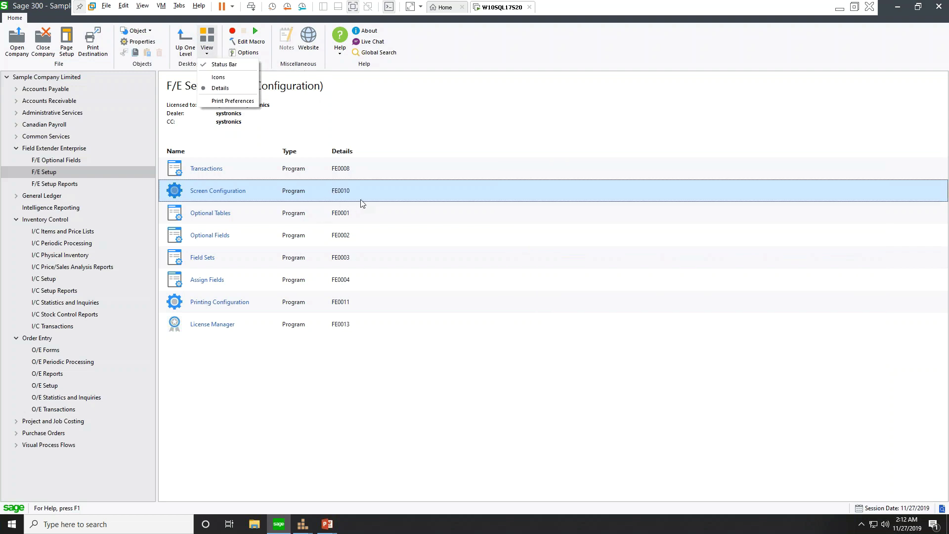
{"action": "left_click", "coordinate": [346, 195]}
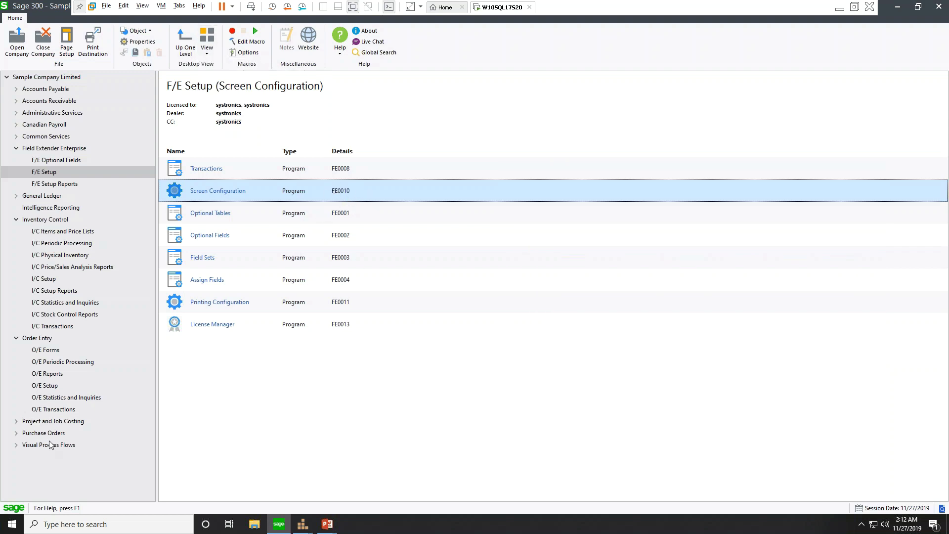
{"action": "left_click", "coordinate": [50, 433]}
Select Invoice Entry in P/O Transactions and bring the PO1400 configuration window back in front.
{"action": "double_click", "coordinate": [210, 168]}
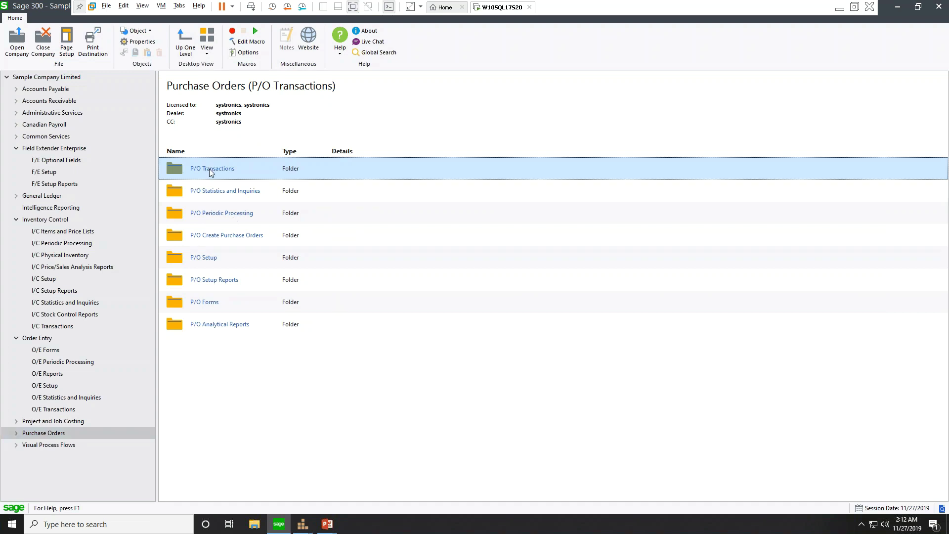
{"action": "left_click", "coordinate": [211, 237]}
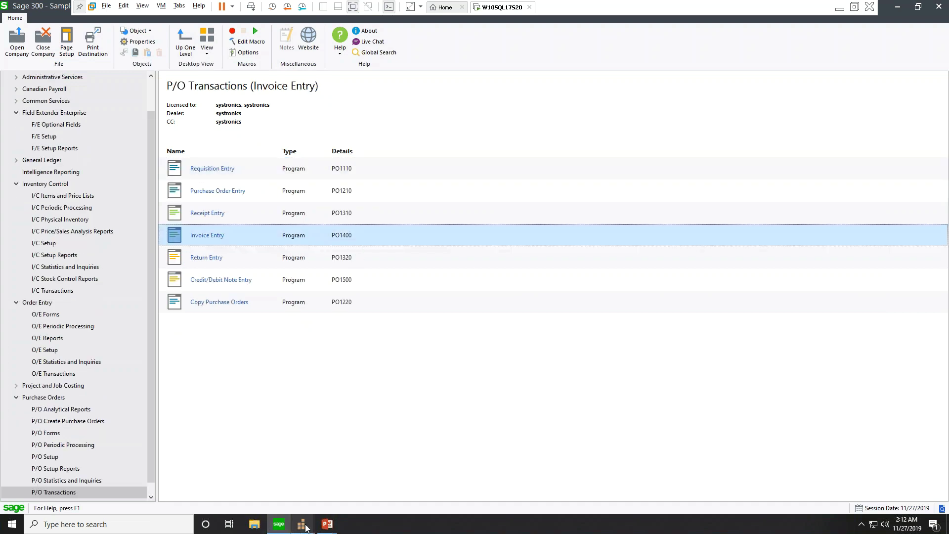
{"action": "mouse_move", "coordinate": [305, 527]}
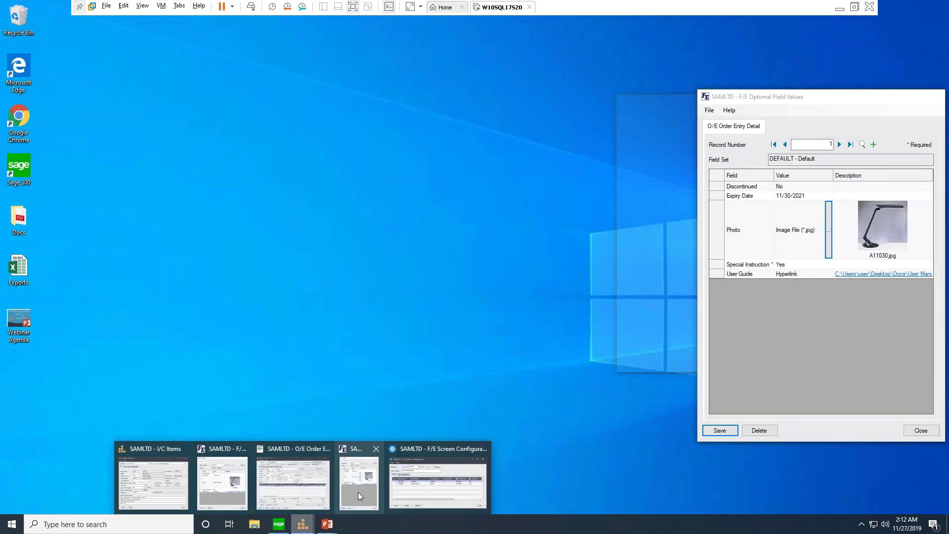
{"action": "left_click", "coordinate": [420, 482]}
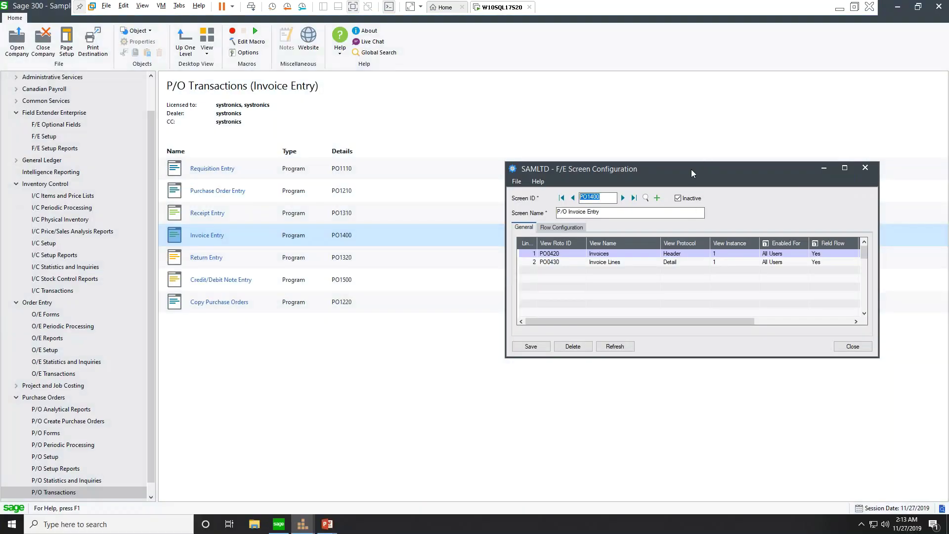
{"action": "left_click_drag", "start_coordinate": [691, 169], "coordinate": [392, 159]}
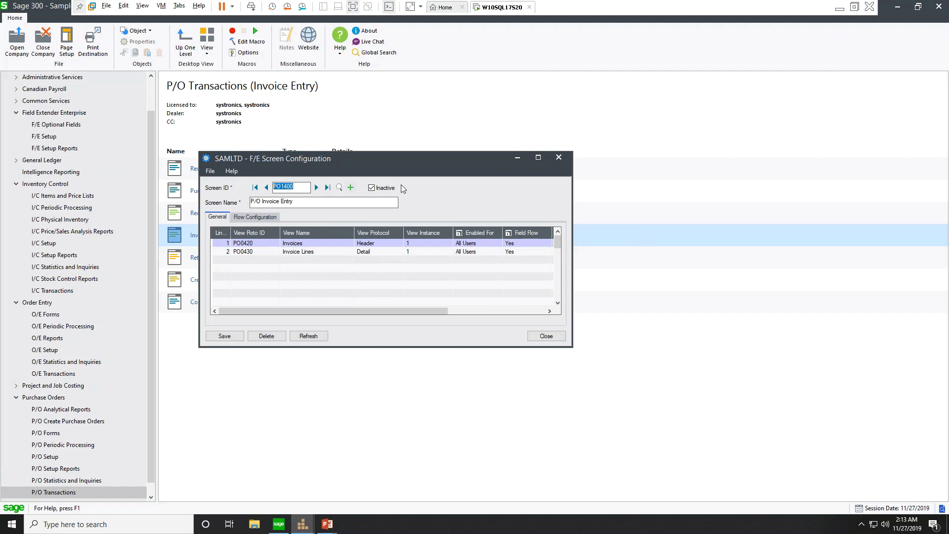
Make PO1400 active and set Default Setup to Yes for the Header and Detail views.
{"action": "left_click", "coordinate": [371, 188]}
{"action": "left_click_drag", "start_coordinate": [395, 312], "coordinate": [493, 315]}
{"action": "left_click", "coordinate": [417, 243]}
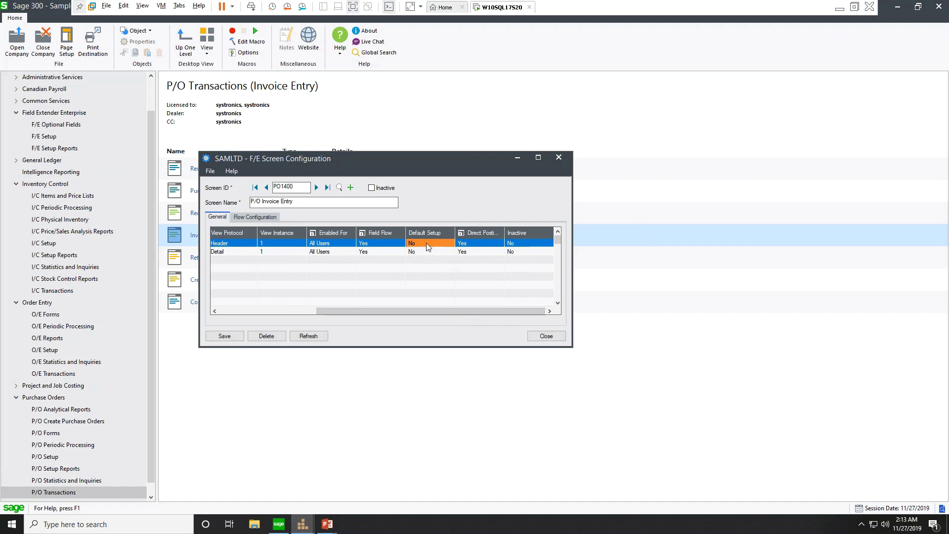
{"action": "scroll", "coordinate": [428, 247], "scroll_direction": "down", "scroll_amount": 1}
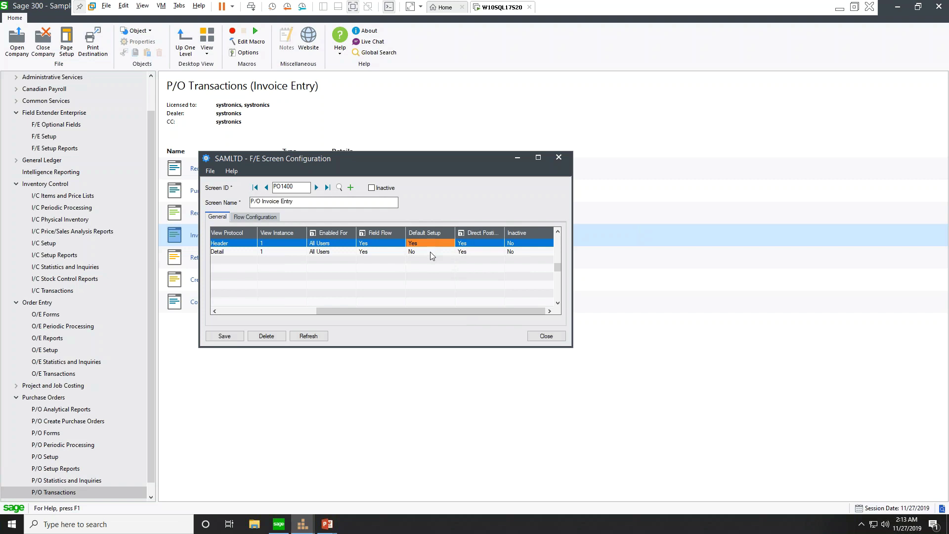
{"action": "left_click", "coordinate": [430, 252]}
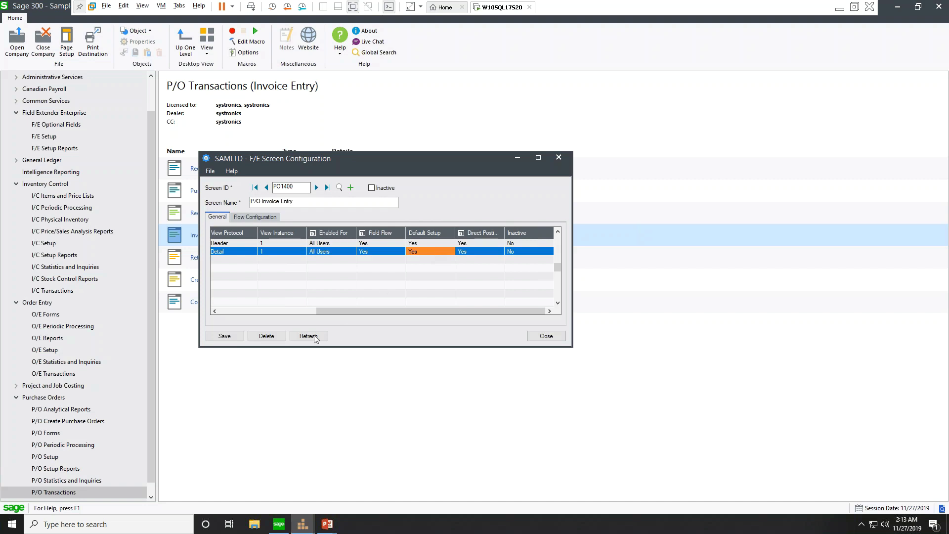
Save the PO1400 configuration, dismiss the restart message, and close the window.
{"action": "left_click", "coordinate": [222, 338]}
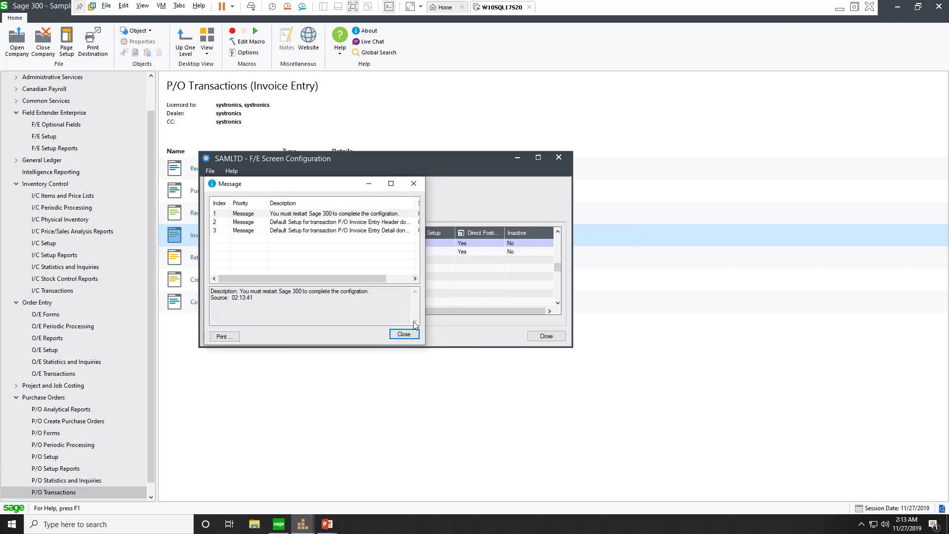
{"action": "left_click", "coordinate": [404, 335]}
{"action": "left_click", "coordinate": [546, 336]}
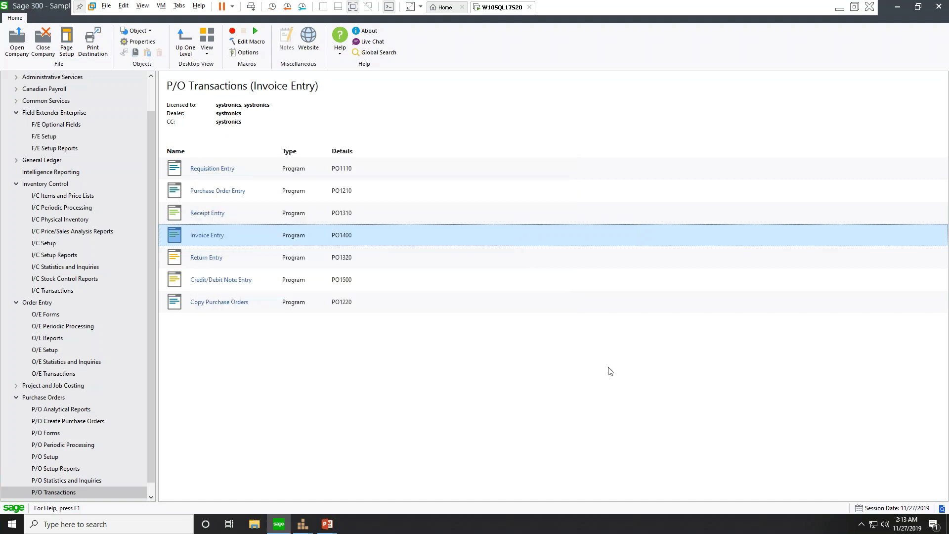
{"action": "right_click", "coordinate": [303, 520]}
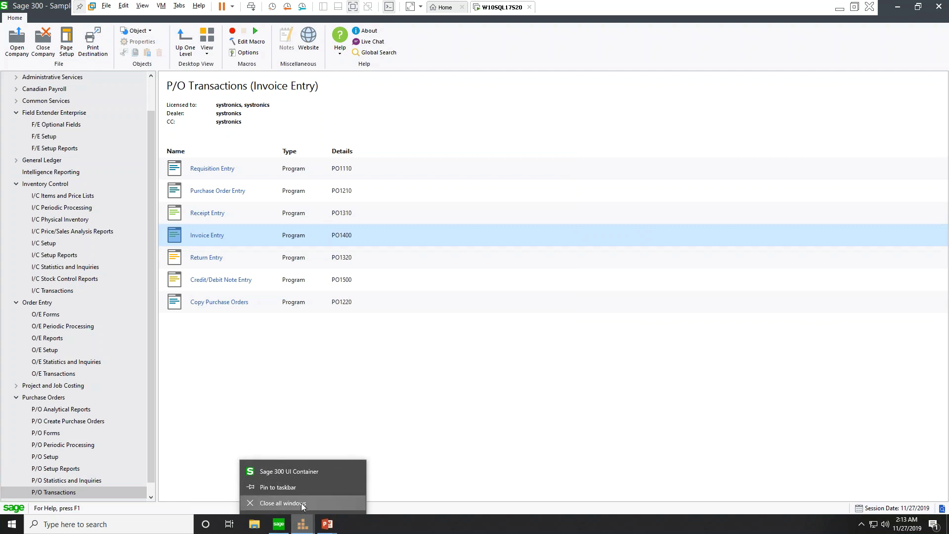
Close all windows, exit and relaunch Sage 300, reopen the company, and show P/O Transactions.
{"action": "left_click", "coordinate": [303, 512]}
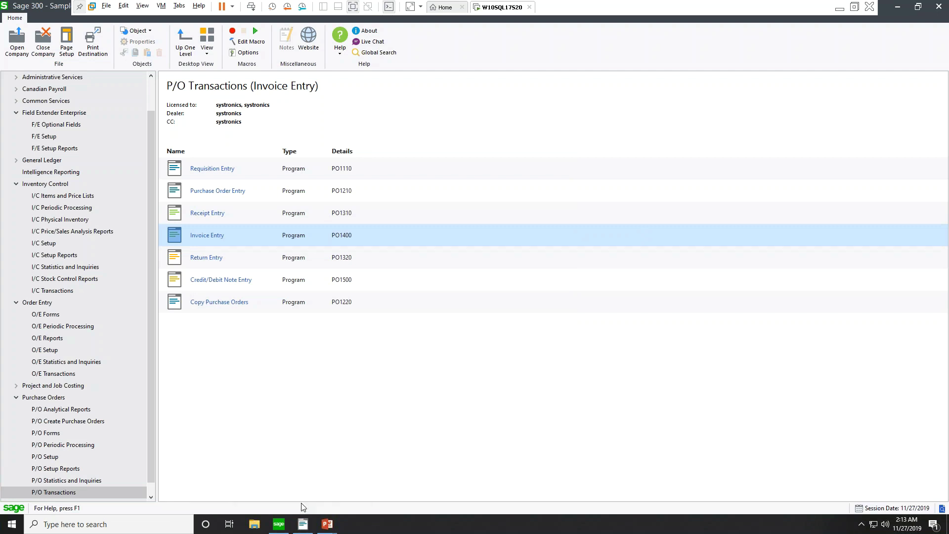
{"action": "left_click", "coordinate": [938, 6]}
{"action": "left_click", "coordinate": [463, 283]}
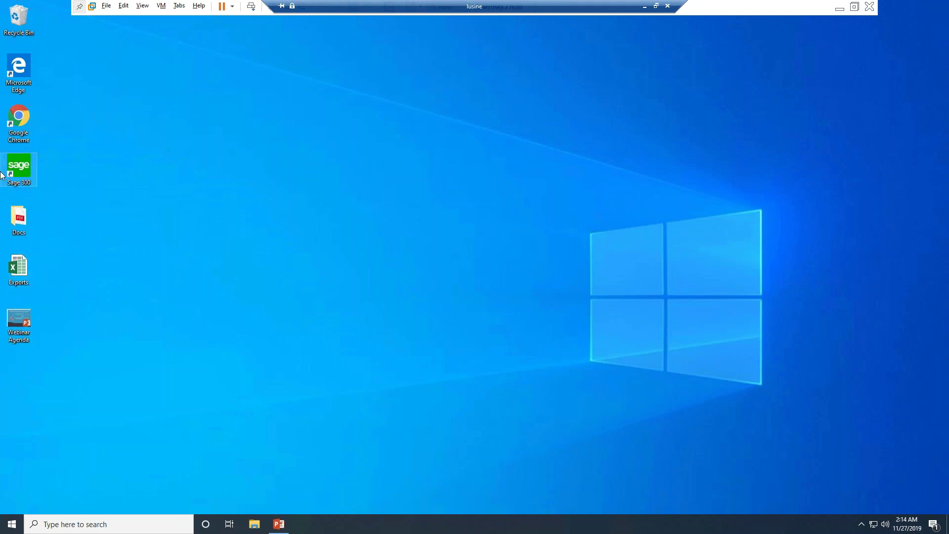
{"action": "double_click", "coordinate": [19, 167]}
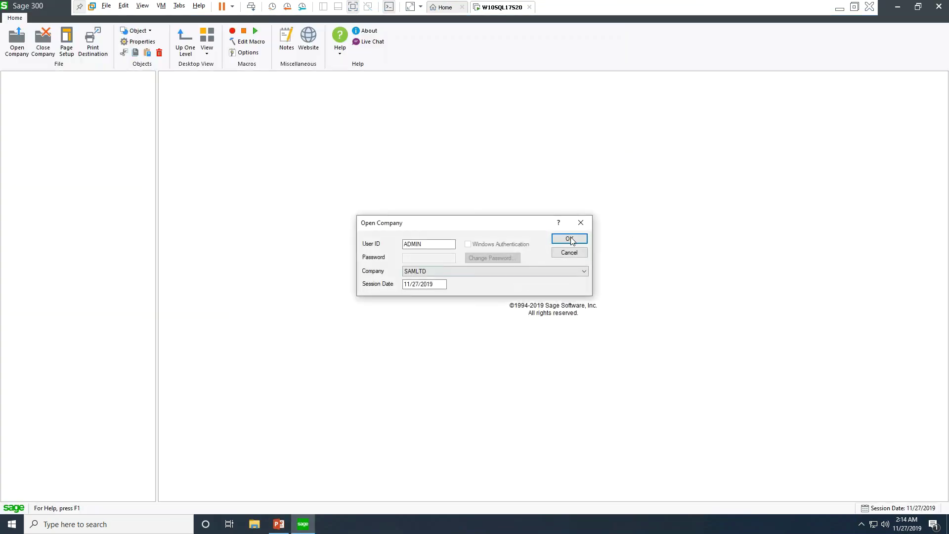
{"action": "left_click", "coordinate": [570, 239]}
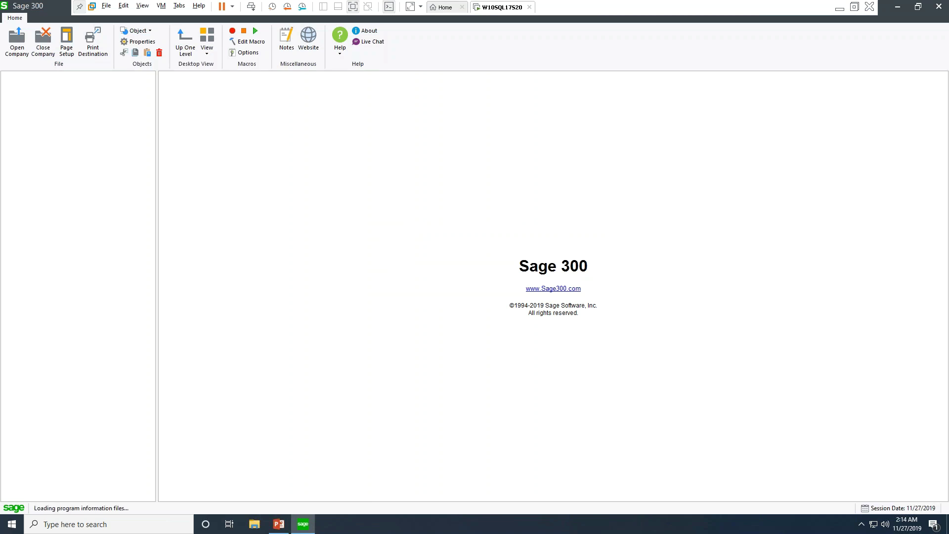
{"action": "left_click", "coordinate": [59, 398]}
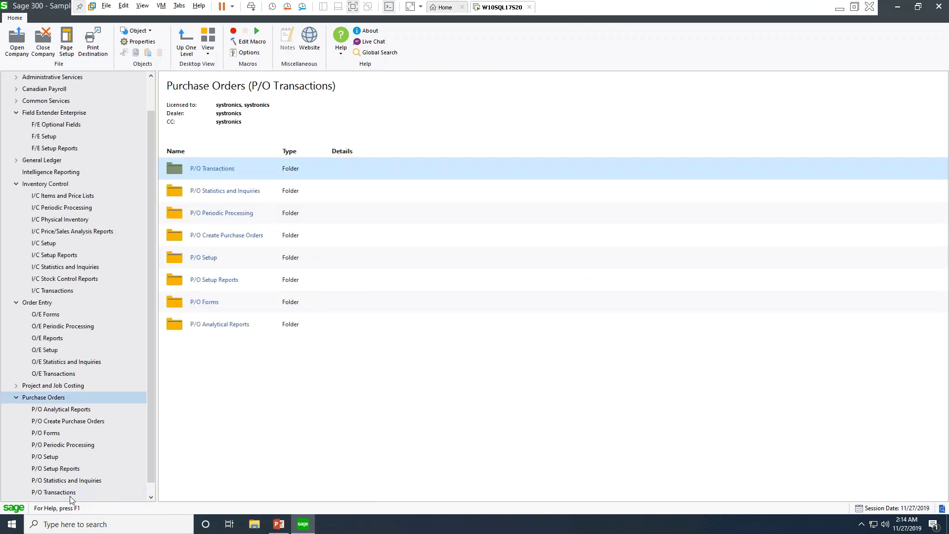
{"action": "left_click", "coordinate": [73, 492]}
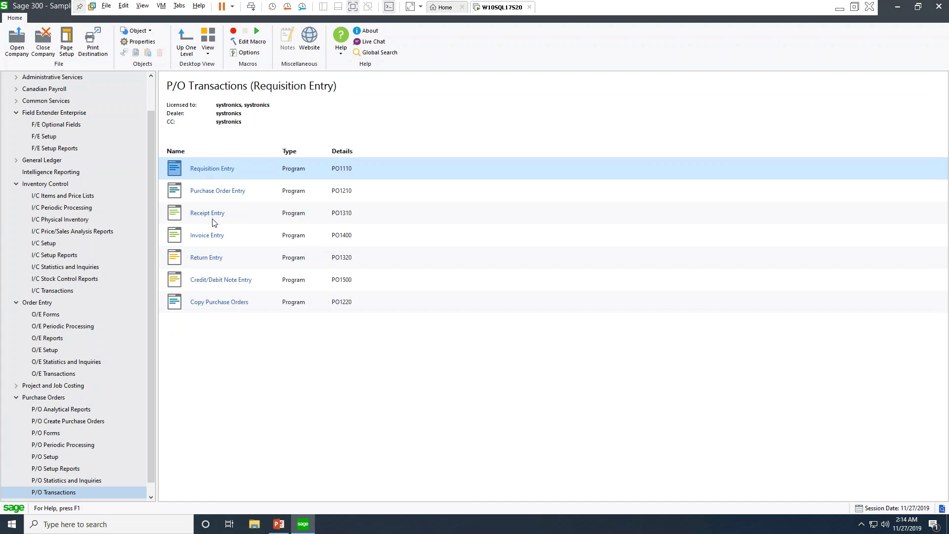
Open P/O Invoice Entry and view its Header and Detail optional field values side by side.
{"action": "double_click", "coordinate": [208, 236]}
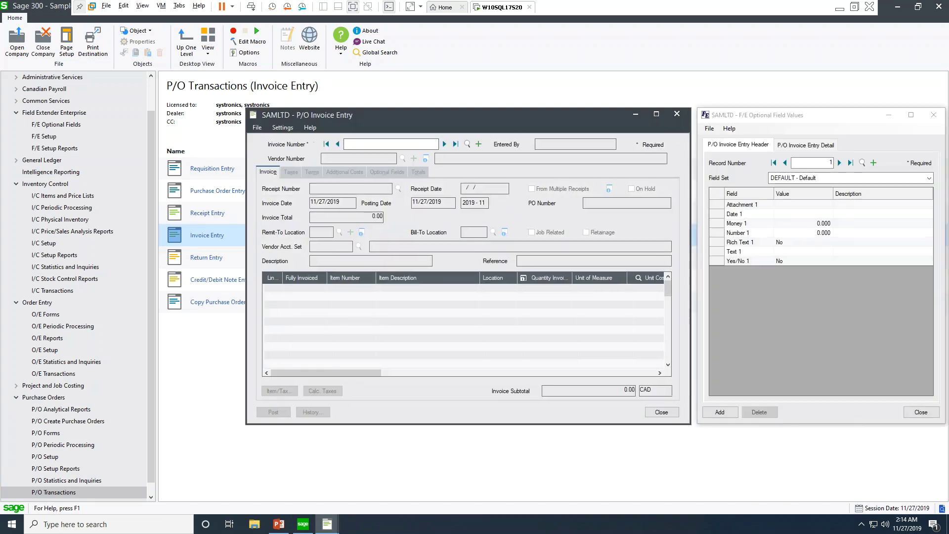
{"action": "left_click_drag", "start_coordinate": [569, 117], "coordinate": [398, 133]}
{"action": "left_click_drag", "start_coordinate": [804, 115], "coordinate": [635, 132]}
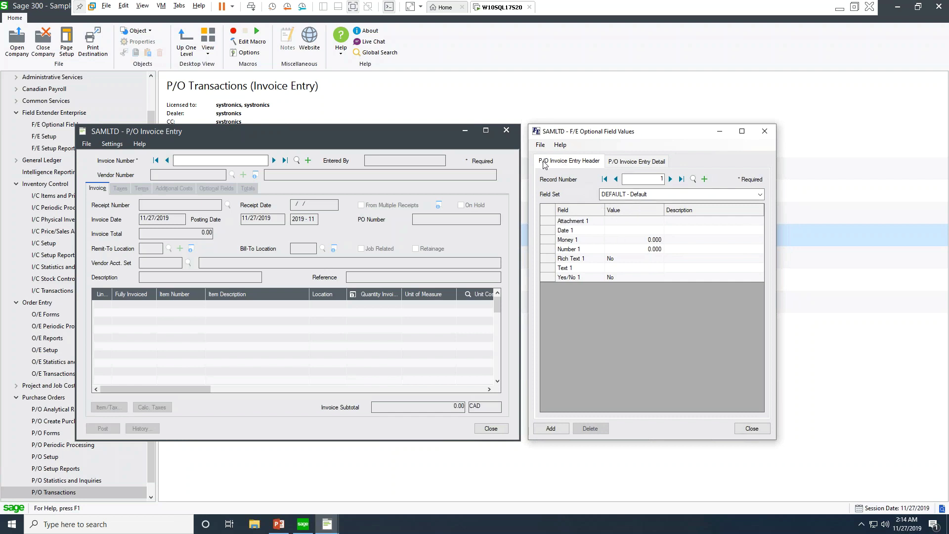
{"action": "left_click", "coordinate": [638, 163]}
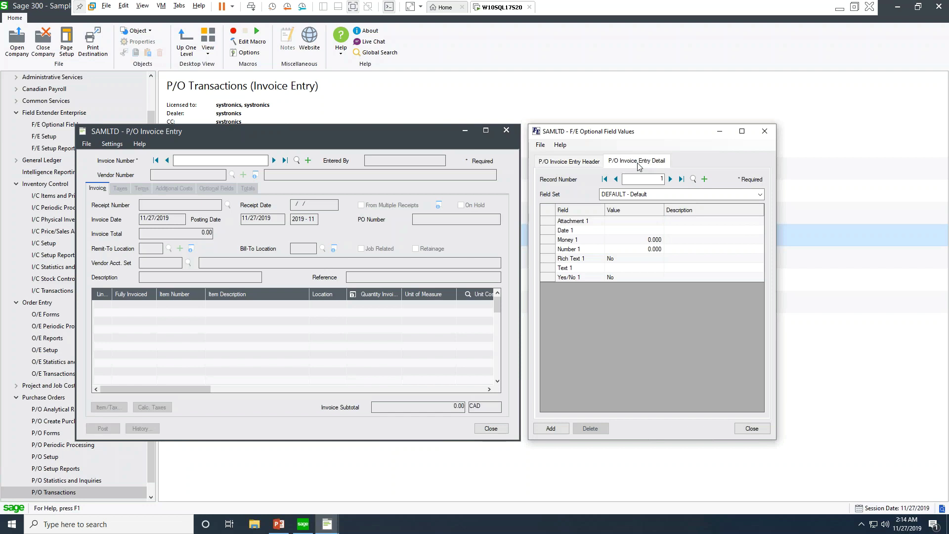
{"action": "left_click", "coordinate": [569, 163]}
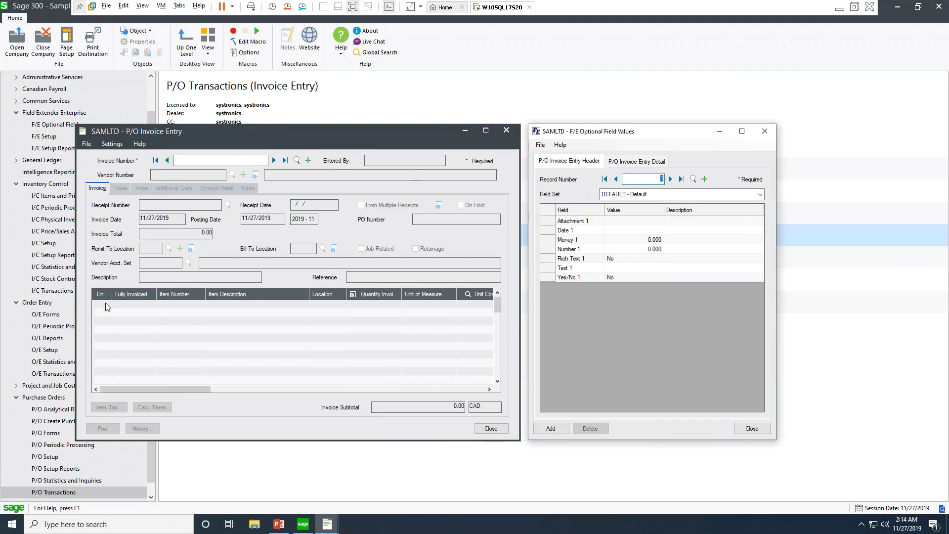
{"action": "left_click", "coordinate": [124, 316]}
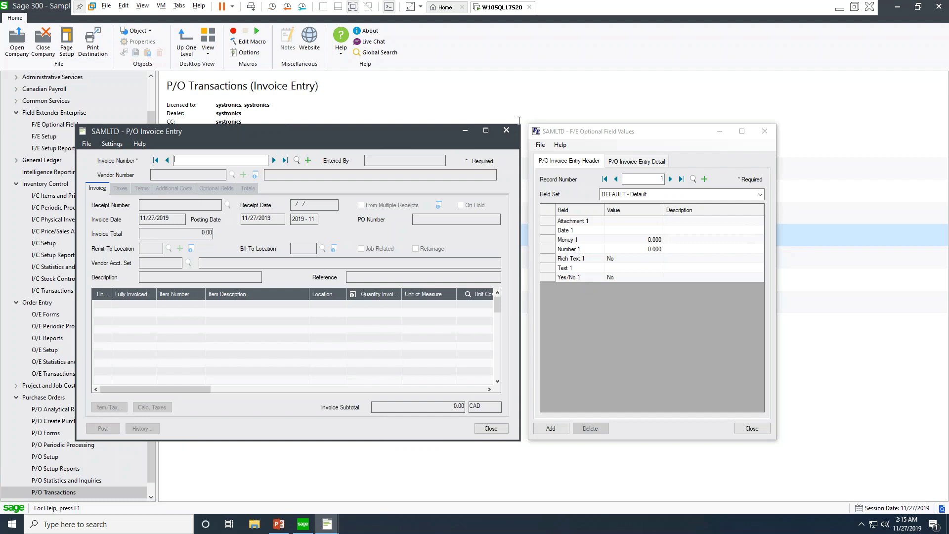
Close Invoice Entry and bring up Assign Fields for the P/O Invoice Entry Header DEFAULT set.
{"action": "left_click", "coordinate": [506, 130]}
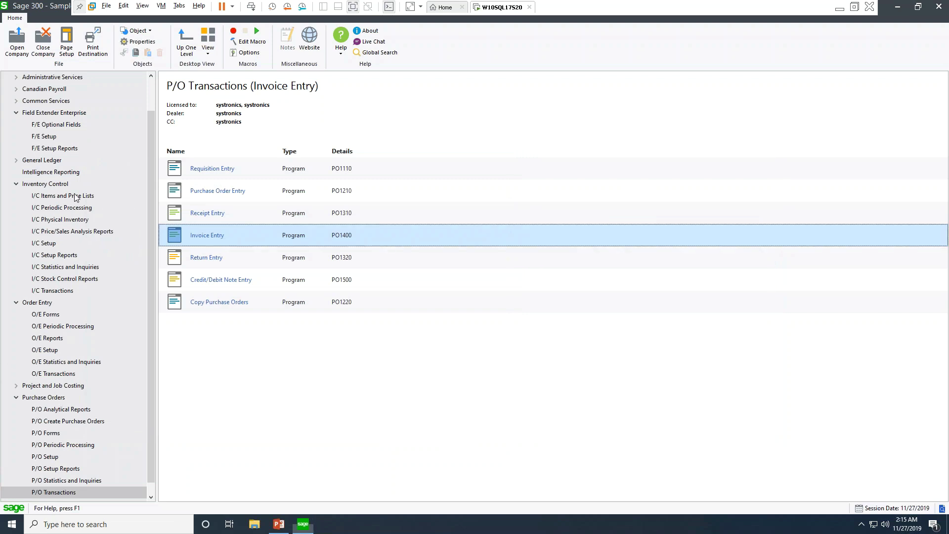
{"action": "left_click", "coordinate": [44, 139]}
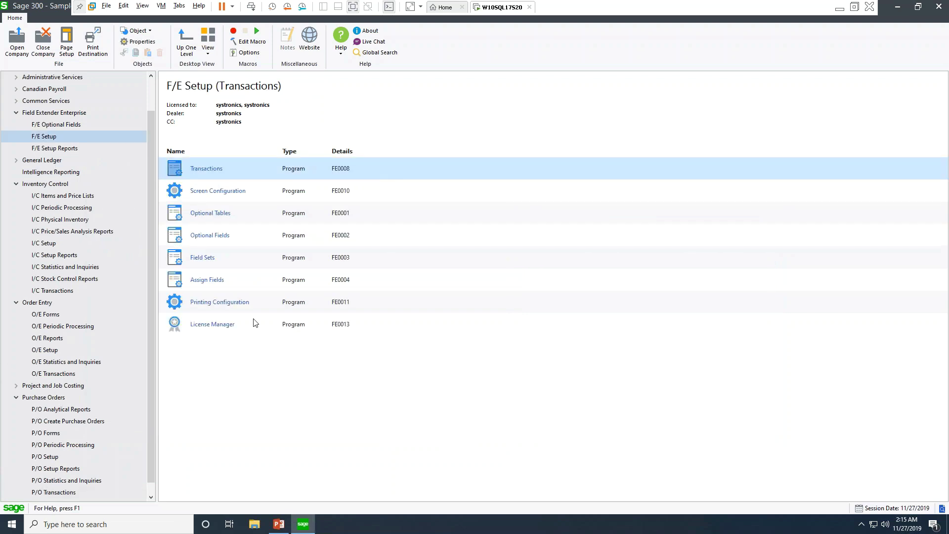
{"action": "double_click", "coordinate": [196, 280]}
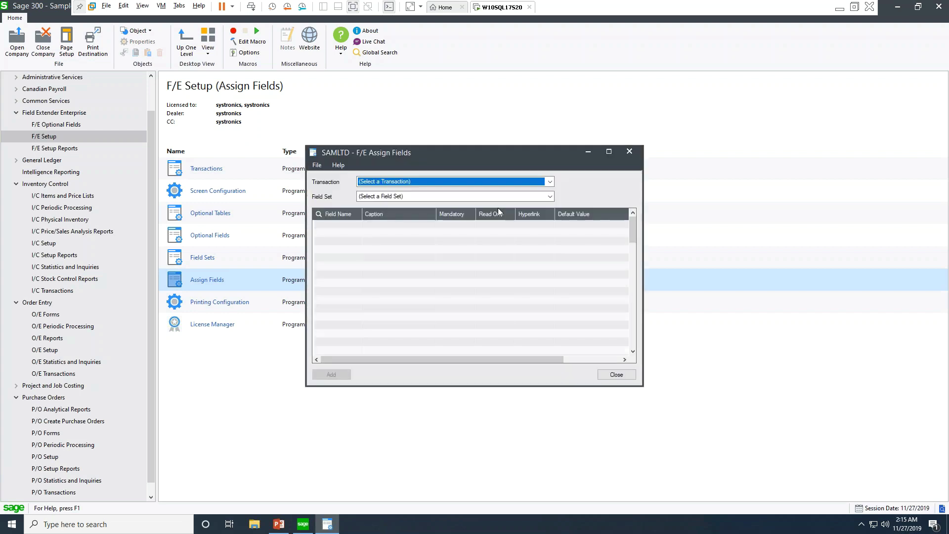
{"action": "left_click", "coordinate": [476, 181]}
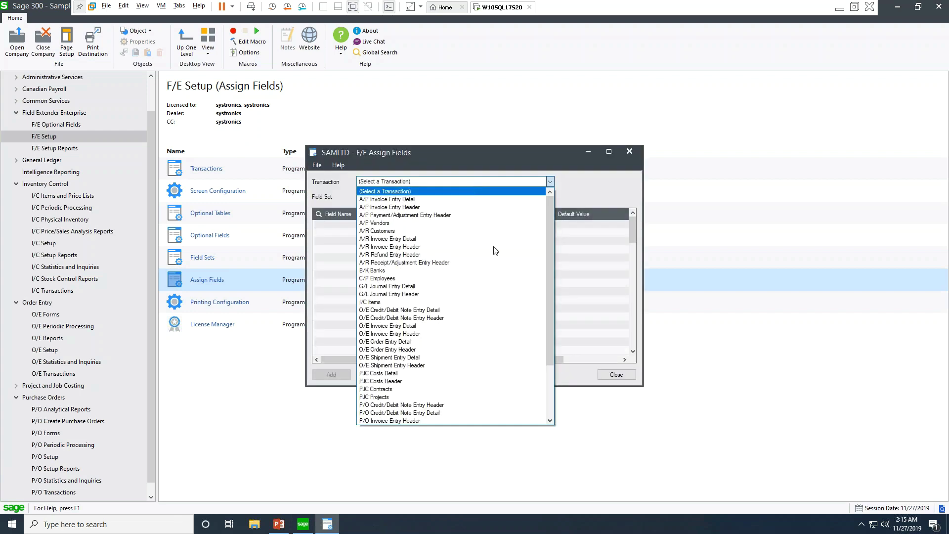
{"action": "left_click", "coordinate": [494, 419]}
{"action": "left_click", "coordinate": [388, 196]}
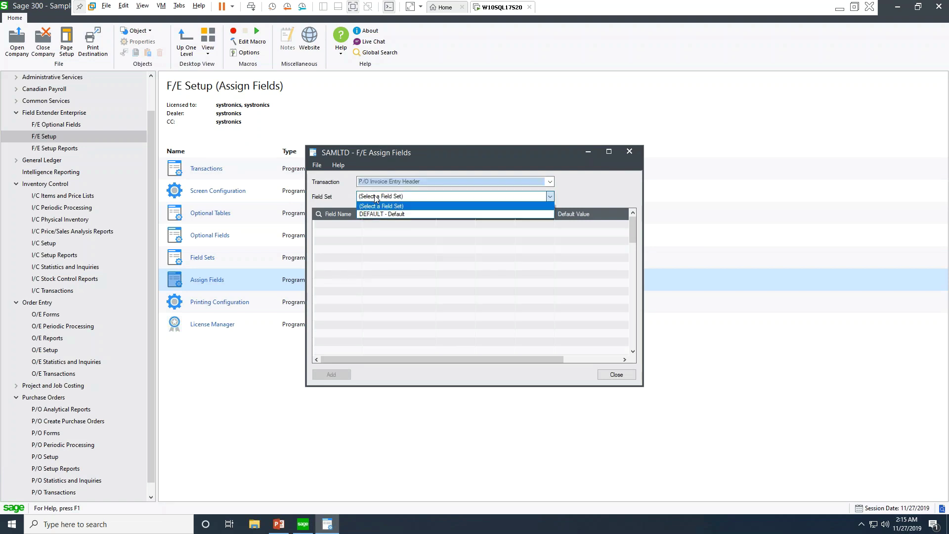
{"action": "left_click", "coordinate": [388, 217]}
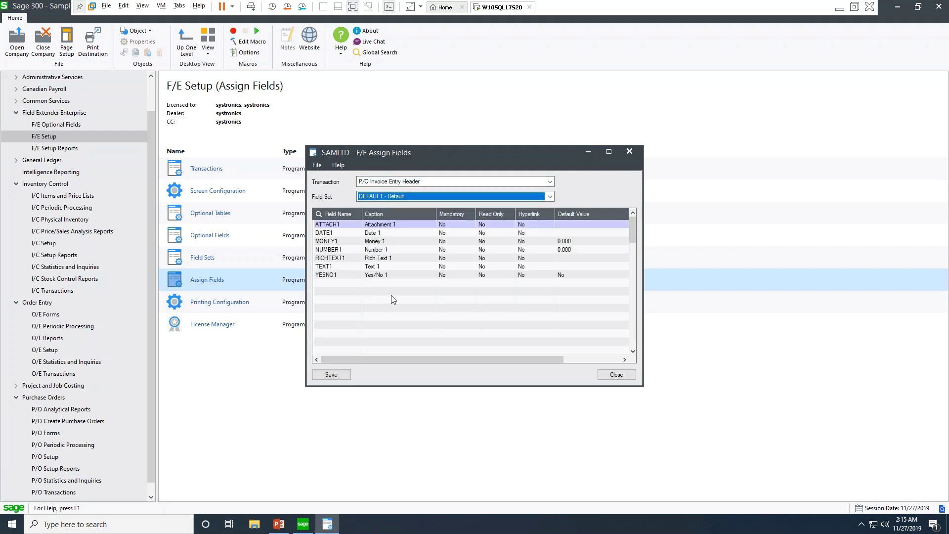
Caption the ATTACH1 field as 'Vendor Invoice'.
{"action": "left_click", "coordinate": [332, 225]}
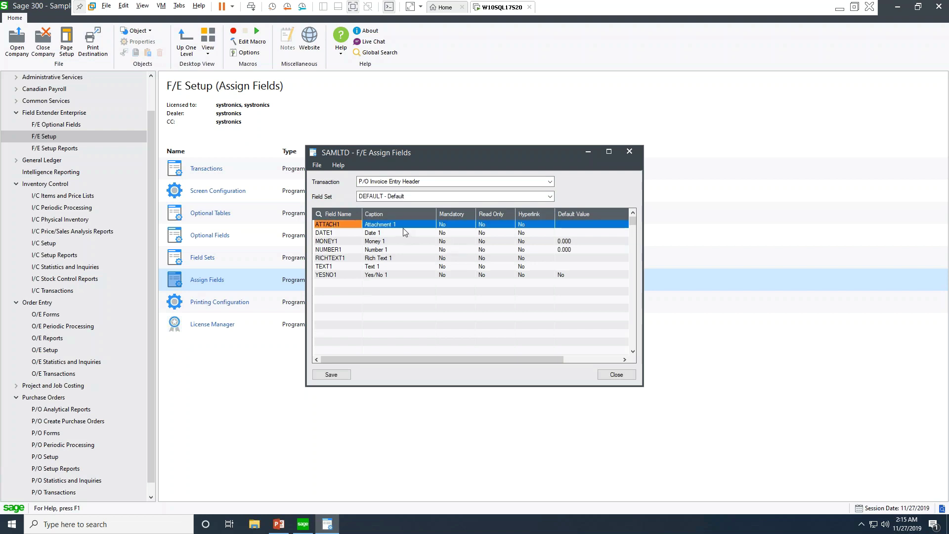
{"action": "left_click", "coordinate": [402, 226]}
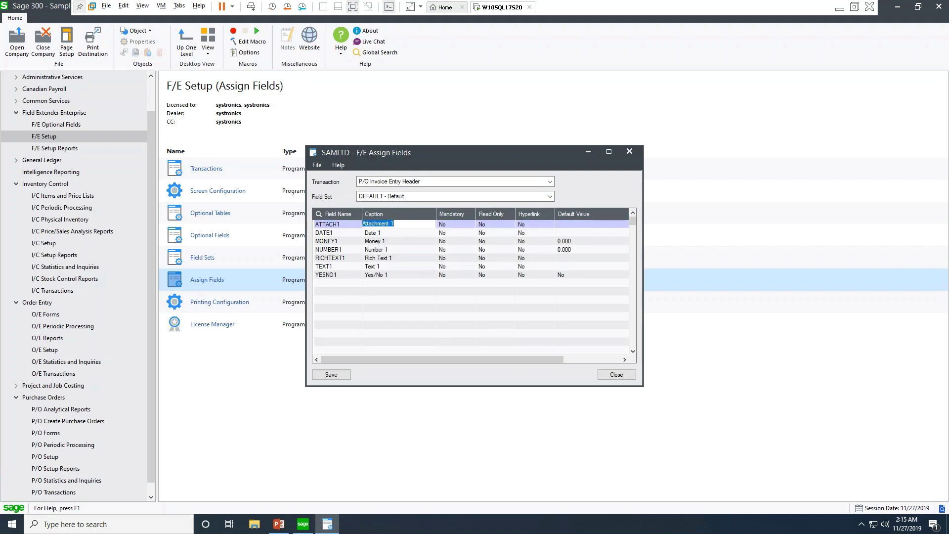
{"action": "type", "text": "Vendor Invoice"}
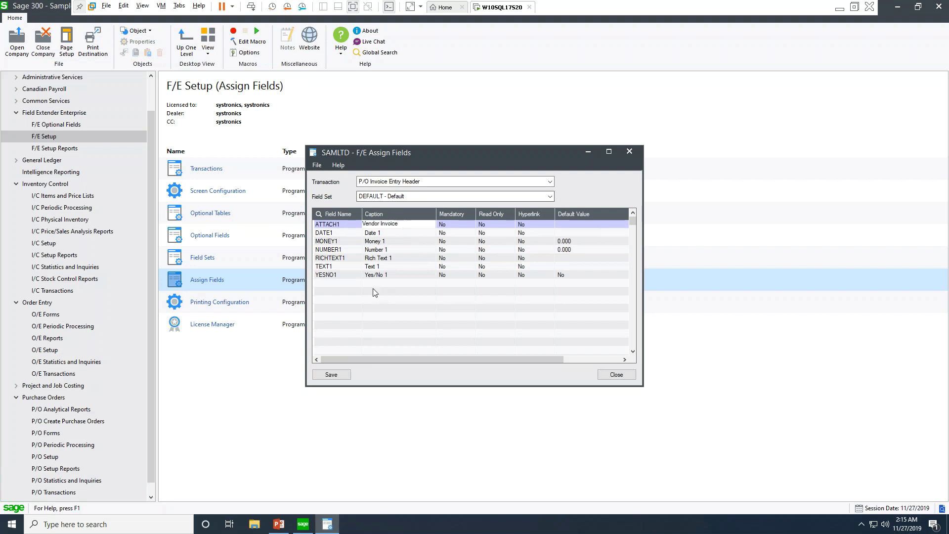
{"action": "key", "text": "Return"}
Delete the DATE1, MONEY1, RICHTEXT1, NUMBER1, TEXT1 and YESNO1 fields from the set.
{"action": "left_click", "coordinate": [325, 233]}
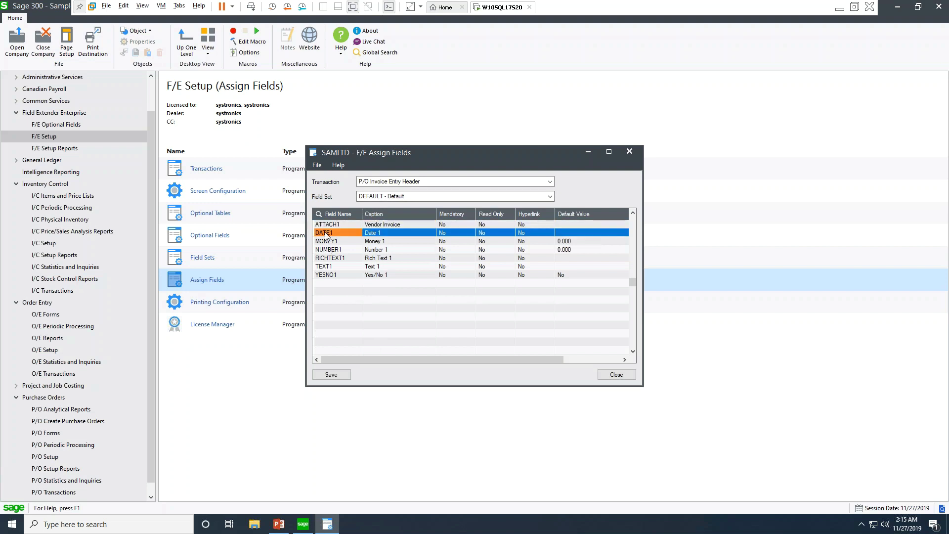
{"action": "key", "text": "Delete"}
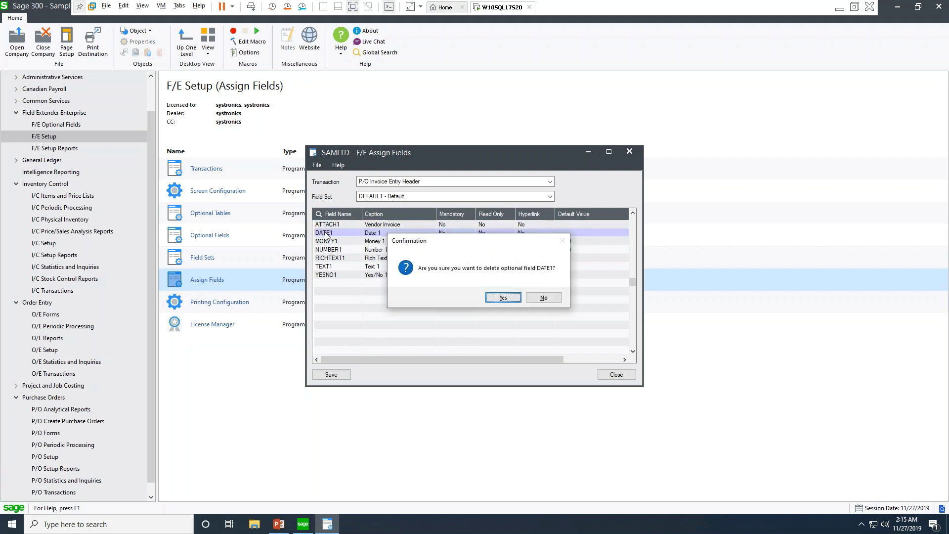
{"action": "key", "text": "Return"}
{"action": "key", "text": "Delete"}
{"action": "key", "text": "Return"}
{"action": "key", "text": "Delete"}
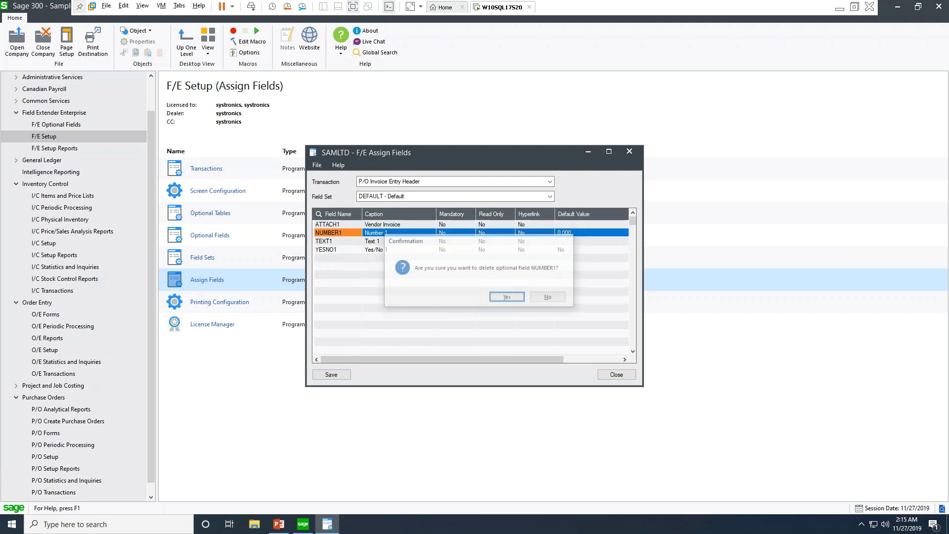
{"action": "key", "text": "Return"}
{"action": "key", "text": "Delete"}
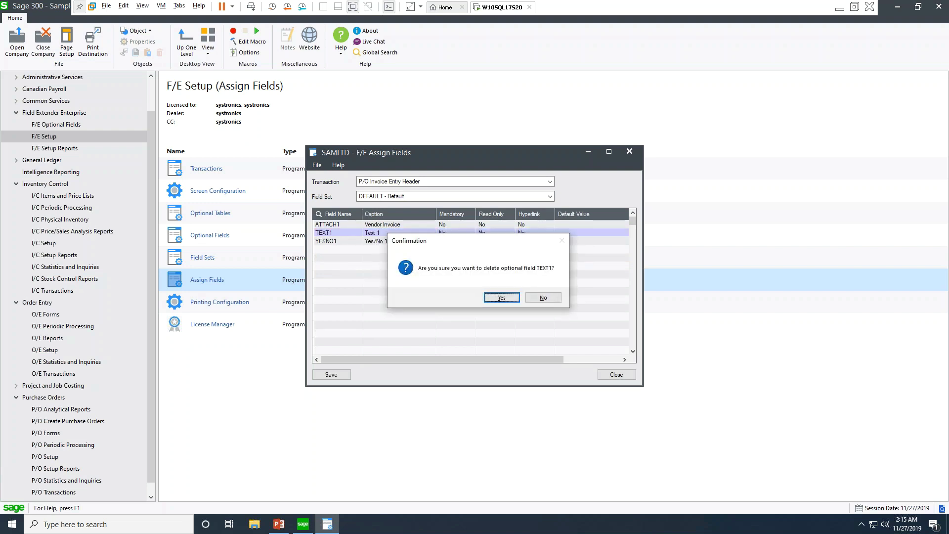
{"action": "key", "text": "Return"}
{"action": "key", "text": "Delete"}
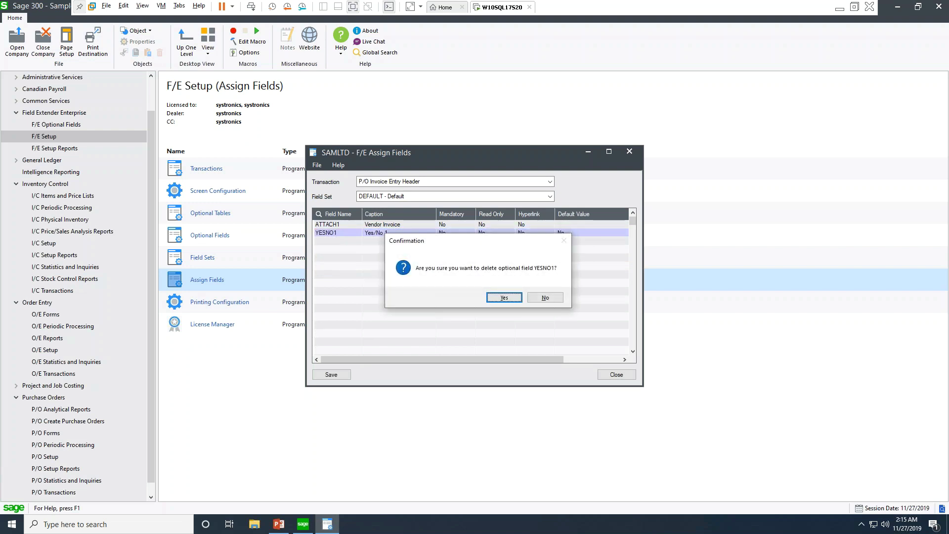
{"action": "key", "text": "Return"}
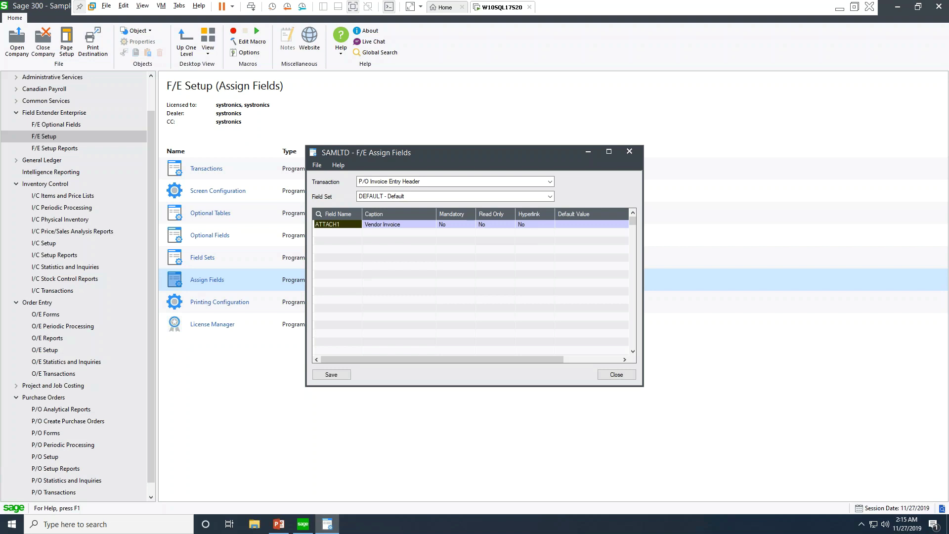
Add a new ATTACH2 row captioned 'User Manual' and save the field assignments.
{"action": "key", "text": "Insert"}
{"action": "key", "text": "F5"}
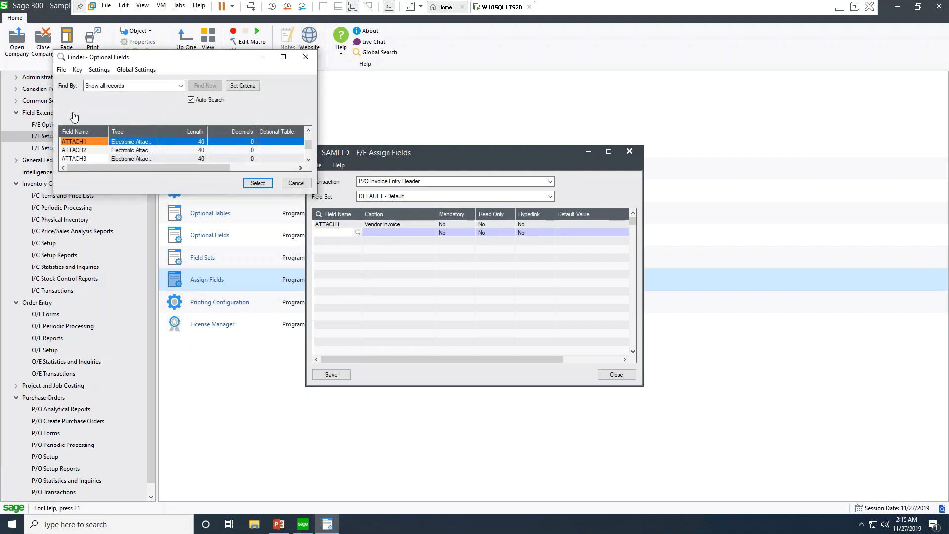
{"action": "scroll", "coordinate": [105, 158], "scroll_direction": "down", "scroll_amount": 1}
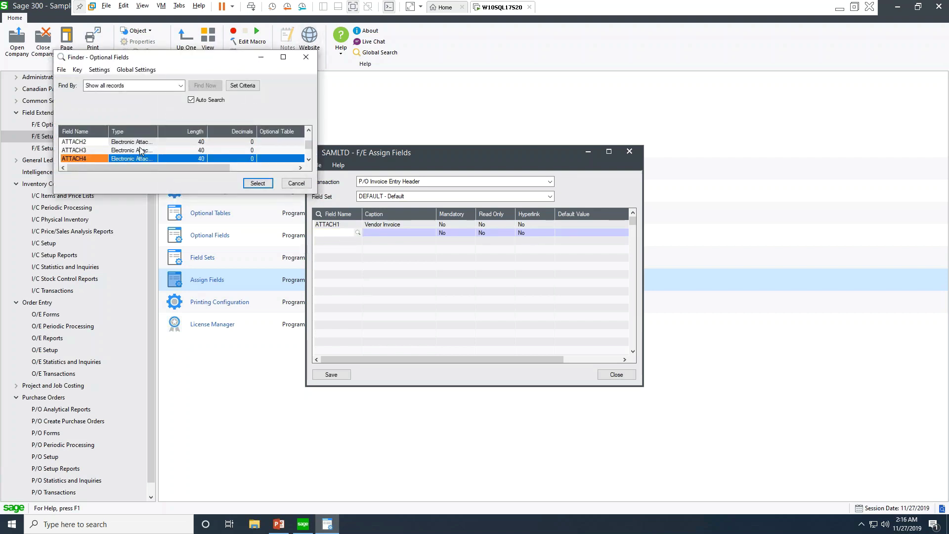
{"action": "left_click", "coordinate": [283, 58]}
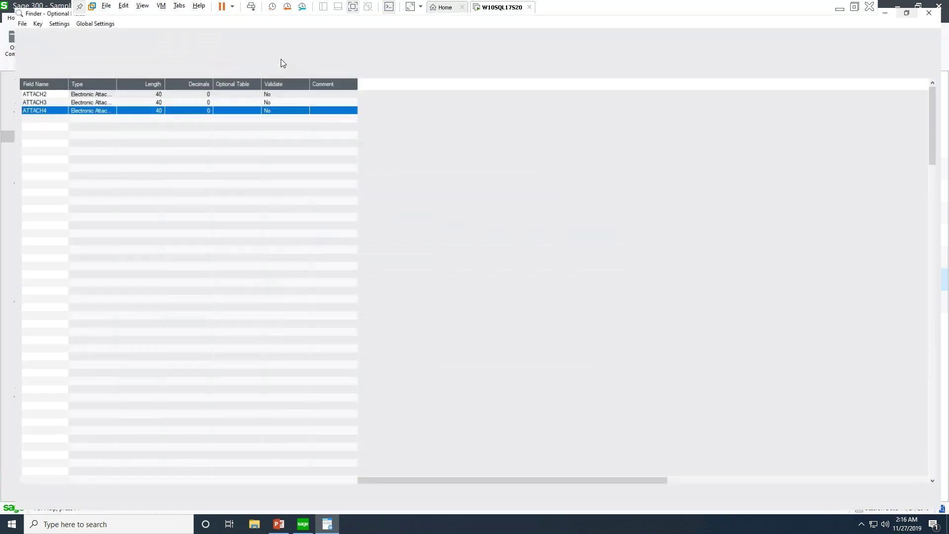
{"action": "scroll", "coordinate": [30, 132], "scroll_direction": "down", "scroll_amount": 3}
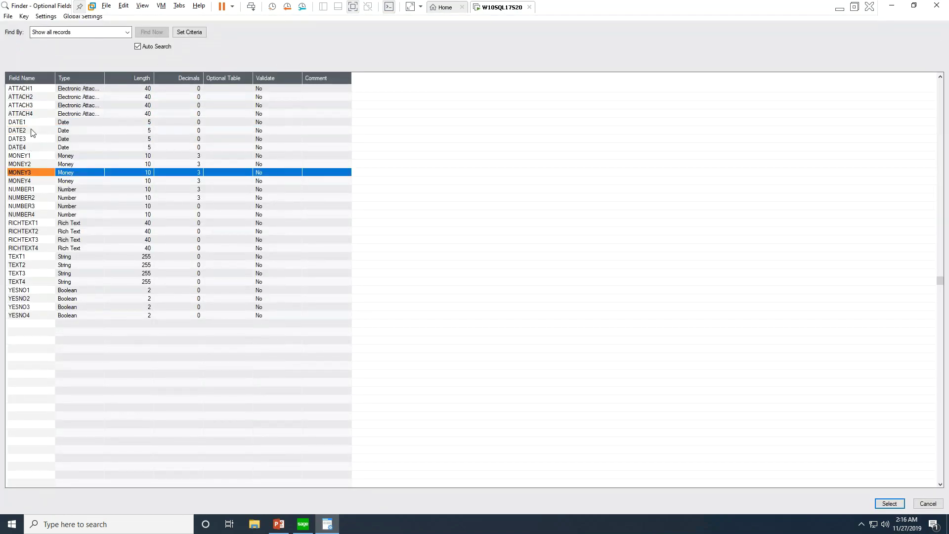
{"action": "double_click", "coordinate": [44, 96]}
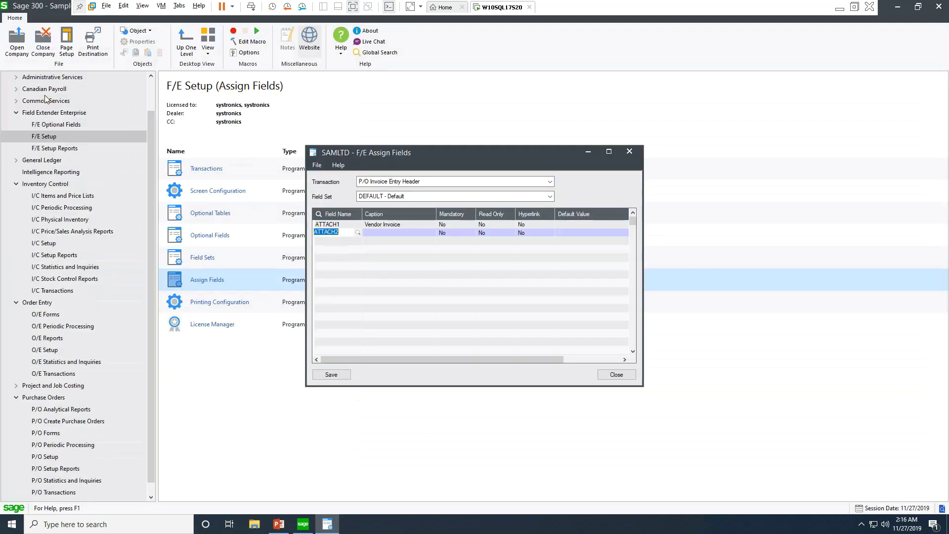
{"action": "left_click", "coordinate": [392, 233]}
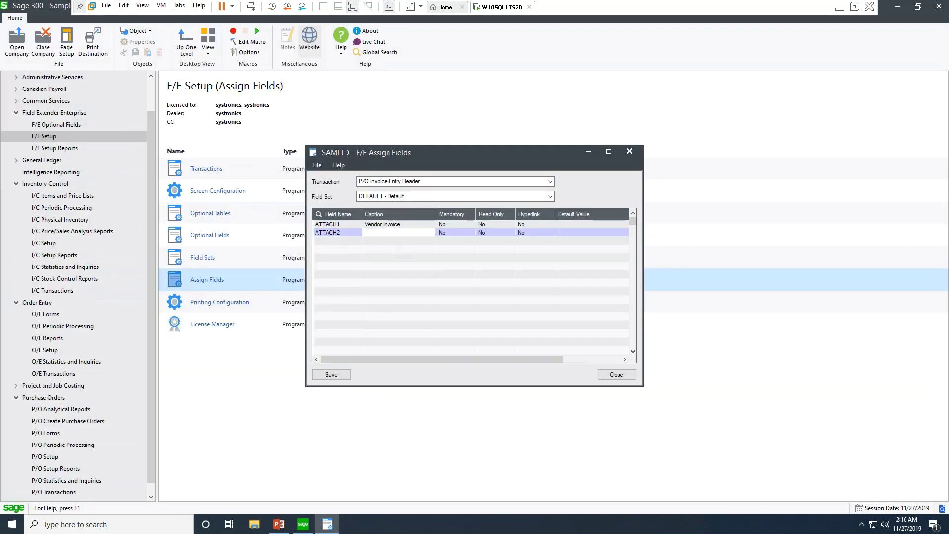
{"action": "type", "text": "User Manual"}
{"action": "key", "text": "Tab"}
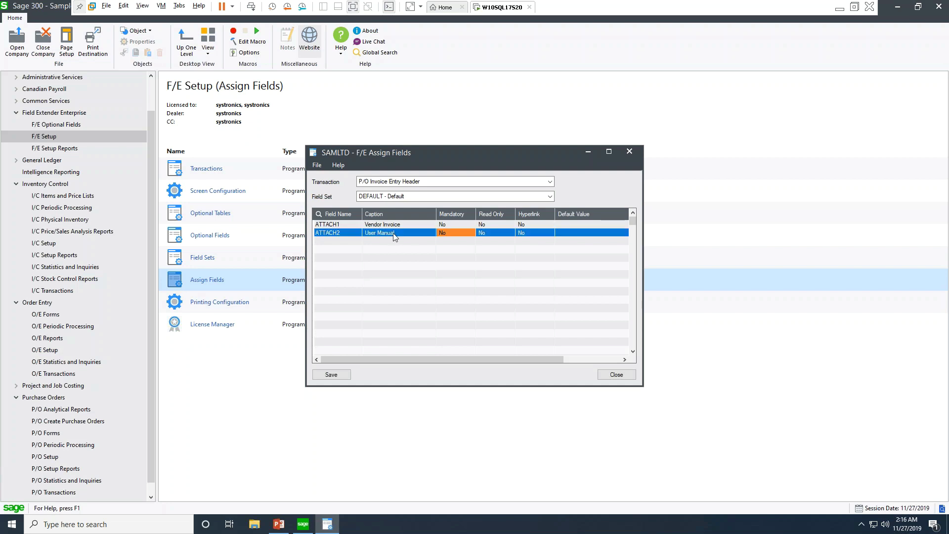
{"action": "left_click", "coordinate": [331, 374]}
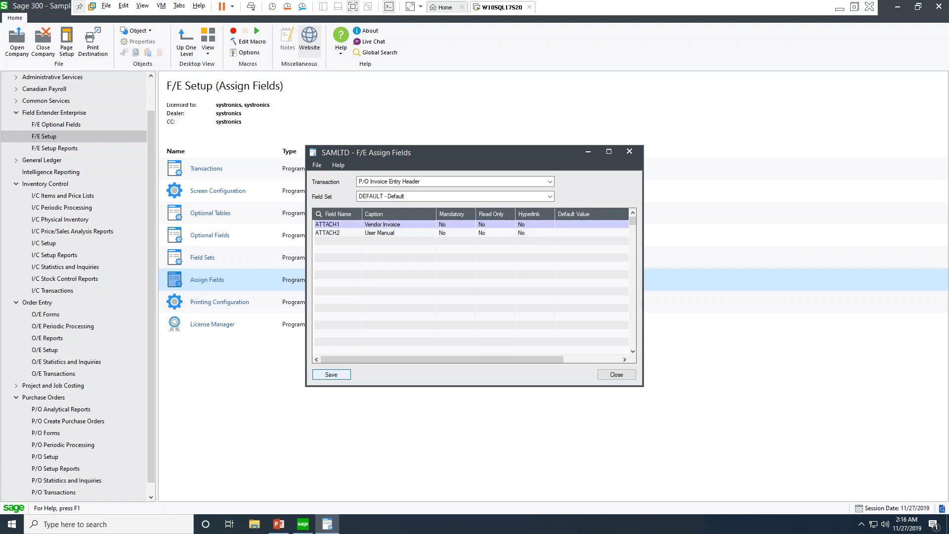
Close field assignment, reopen P/O Invoice Entry, and shift its two windows slightly left.
{"action": "left_click", "coordinate": [615, 374]}
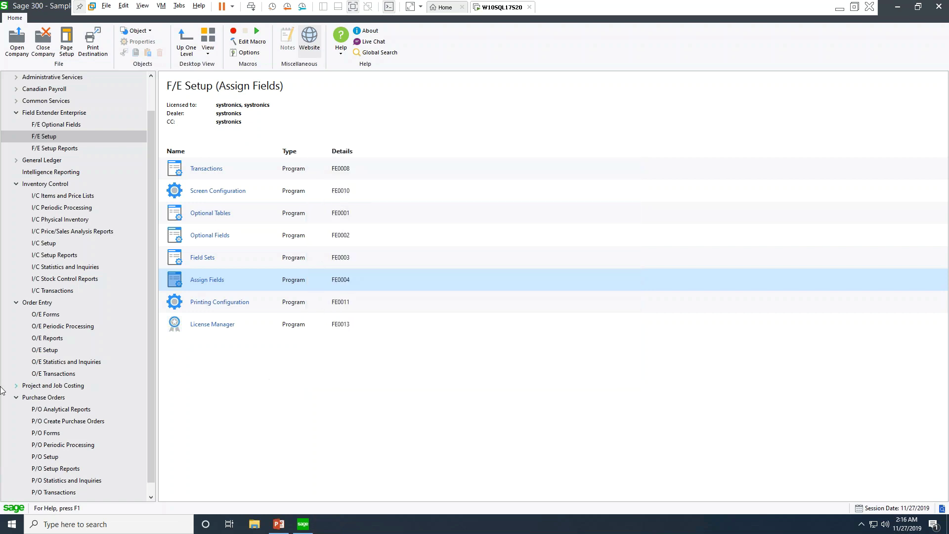
{"action": "left_click", "coordinate": [42, 399]}
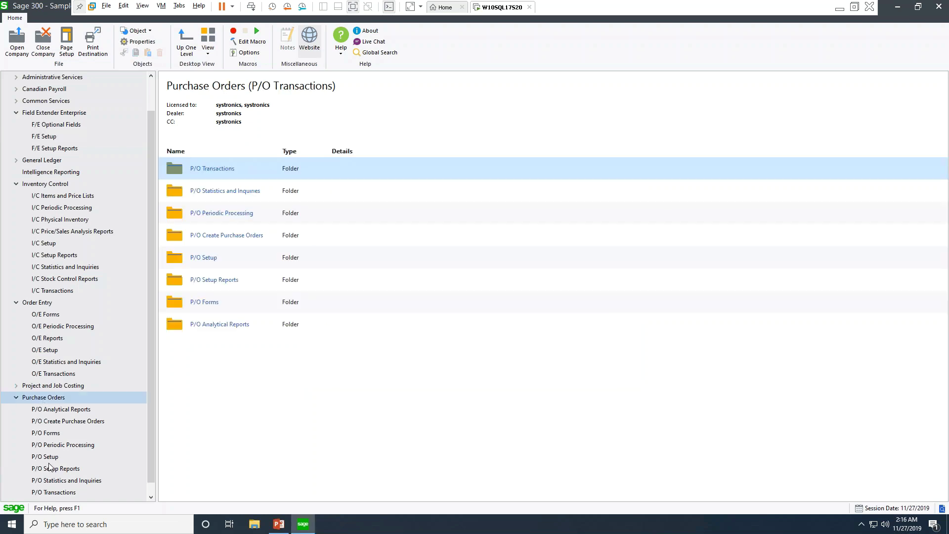
{"action": "left_click", "coordinate": [60, 492]}
{"action": "left_click", "coordinate": [221, 239]}
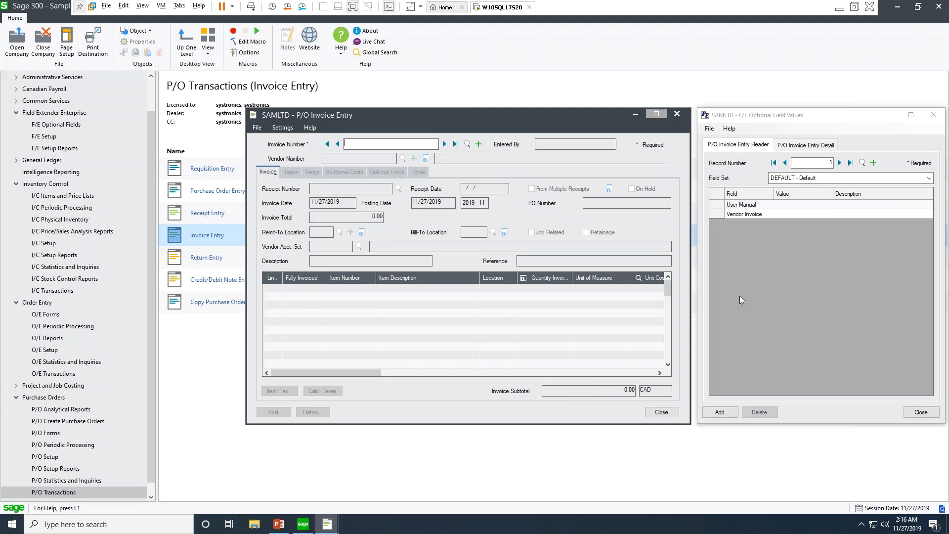
{"action": "left_click_drag", "start_coordinate": [504, 117], "coordinate": [485, 117]}
{"action": "left_click_drag", "start_coordinate": [749, 119], "coordinate": [721, 120]}
Close P/O Invoice Entry and launch the F/E License Manager from F/E Setup.
{"action": "left_click", "coordinate": [614, 115]}
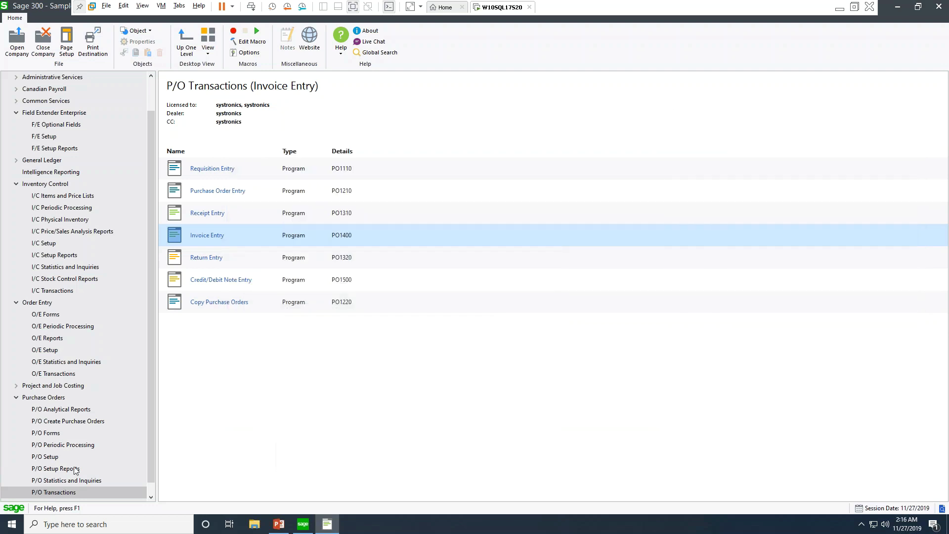
{"action": "scroll", "coordinate": [105, 408], "scroll_direction": "down", "scroll_amount": 1}
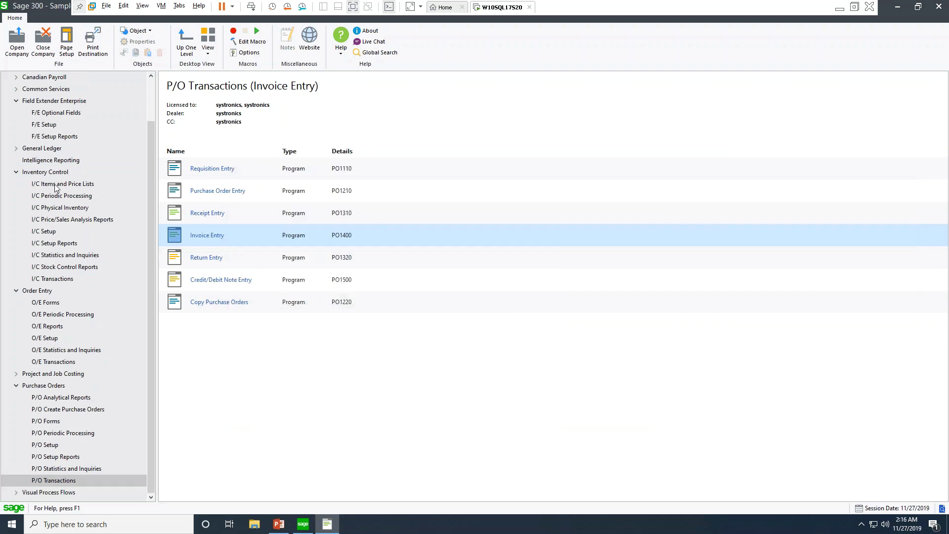
{"action": "scroll", "coordinate": [55, 185], "scroll_direction": "up", "scroll_amount": 1}
{"action": "left_click", "coordinate": [55, 162]}
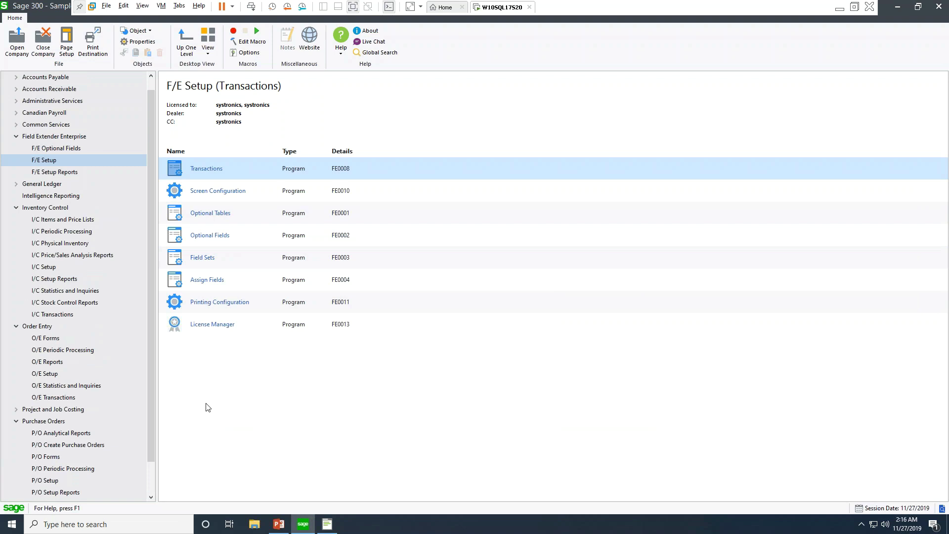
{"action": "double_click", "coordinate": [222, 325]}
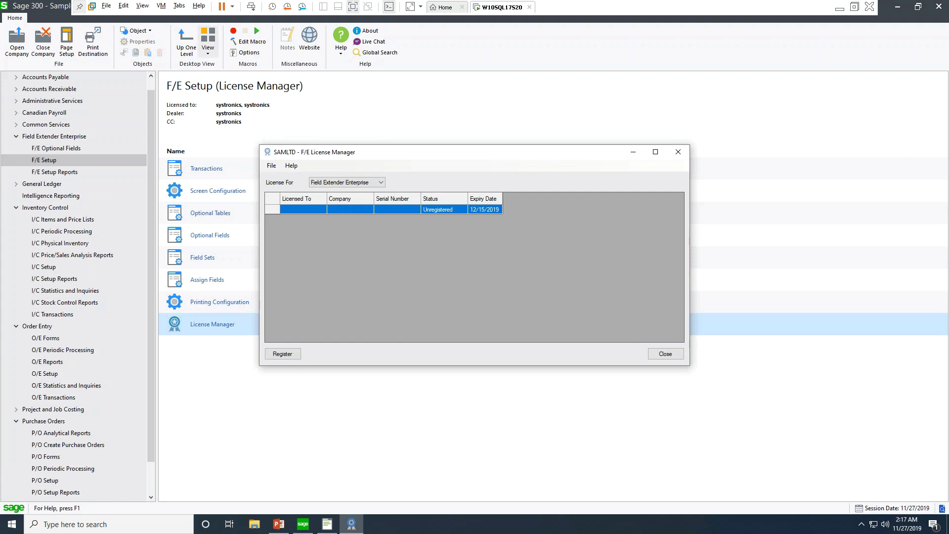
List the Single Screen licences to review their expiry dates, then close the License Manager.
{"action": "left_click", "coordinate": [198, 193]}
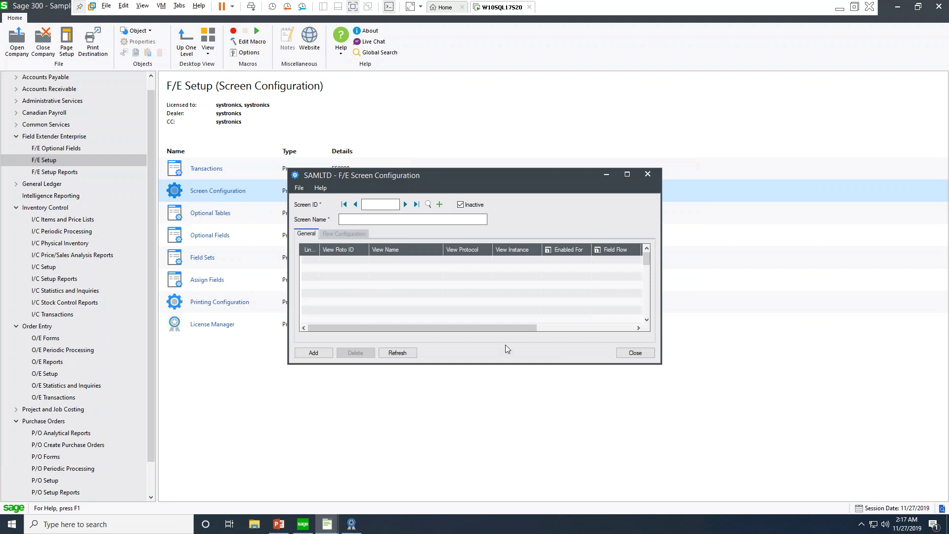
{"action": "left_click", "coordinate": [642, 354]}
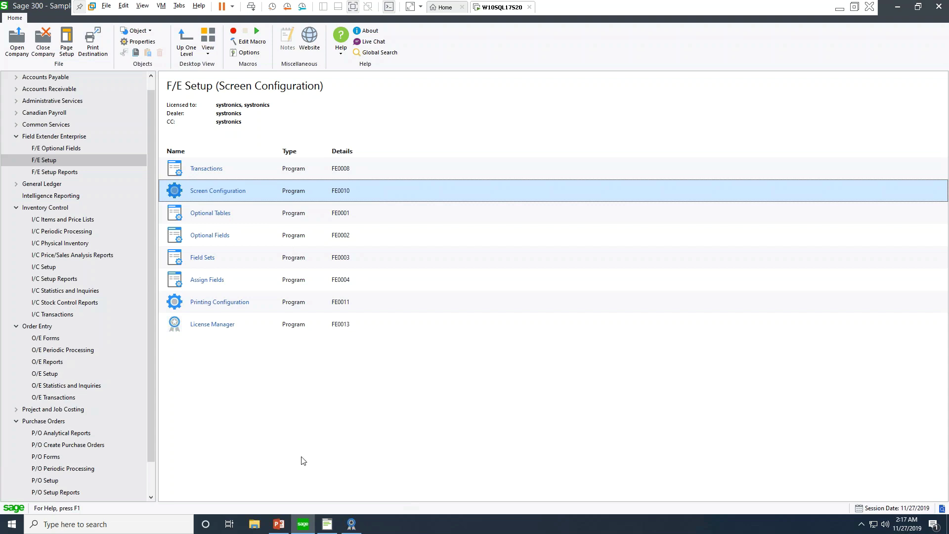
{"action": "left_click", "coordinate": [351, 523]}
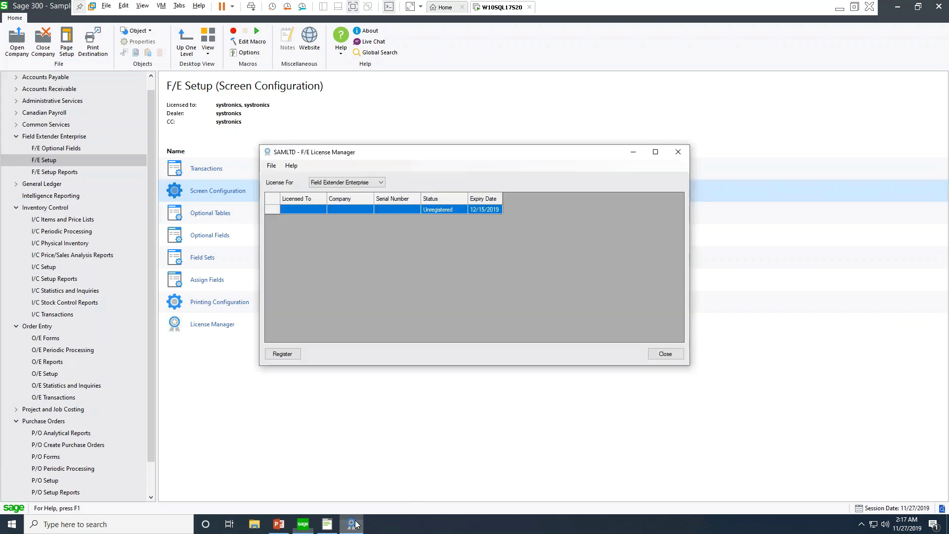
{"action": "left_click", "coordinate": [377, 182]}
{"action": "left_click", "coordinate": [364, 199]}
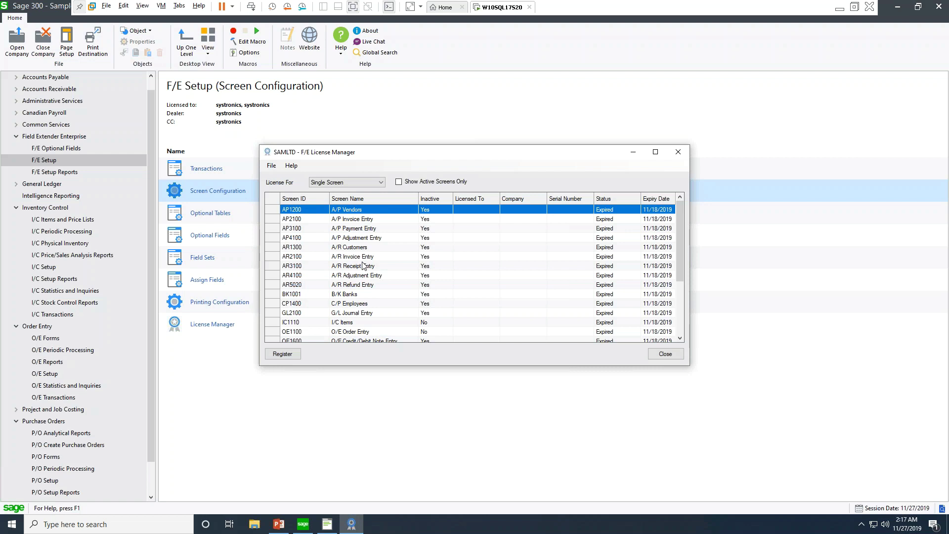
{"action": "left_click", "coordinate": [666, 356]}
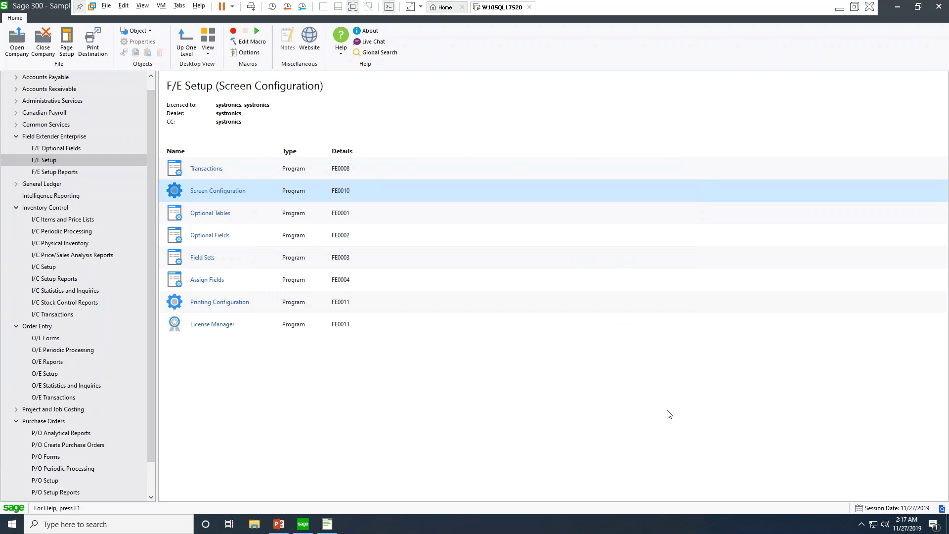
{"action": "left_click", "coordinate": [278, 524]}
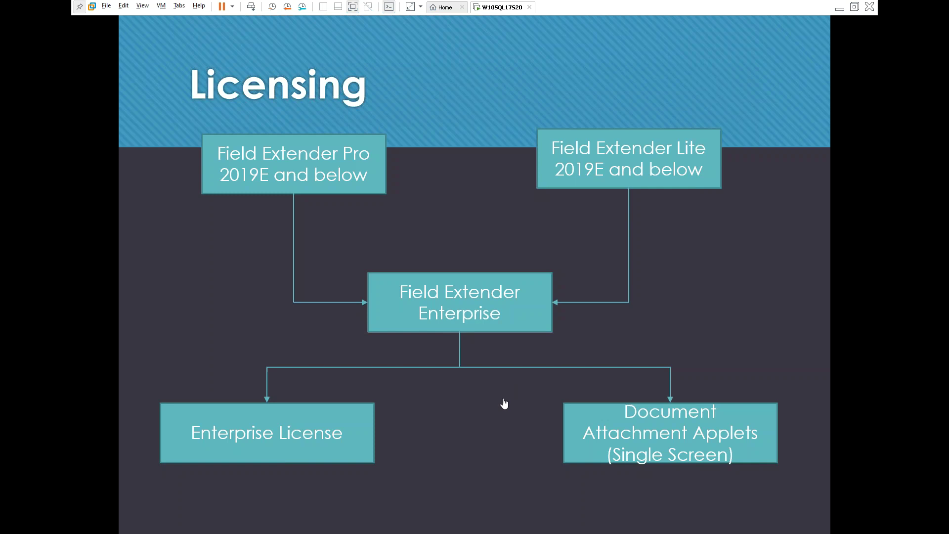
{"action": "key", "text": "Escape"}
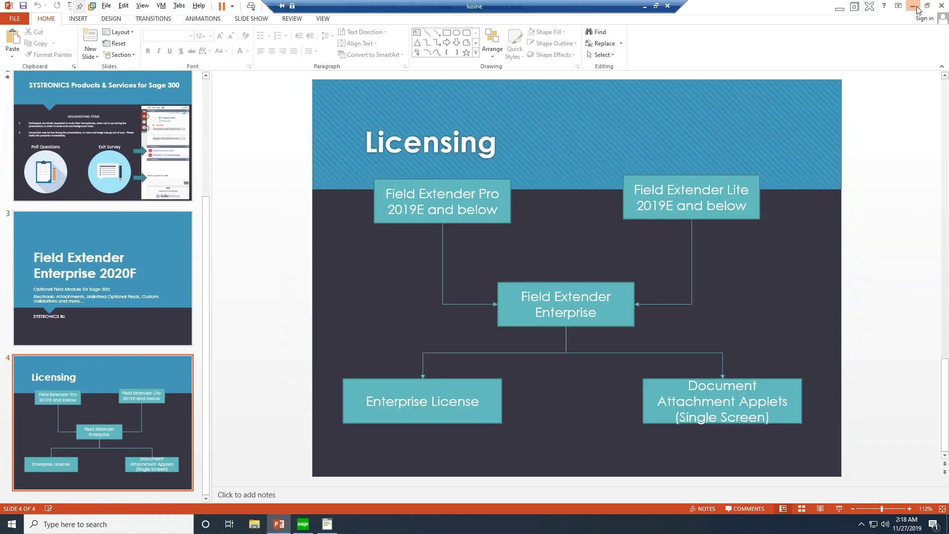
{"action": "left_click", "coordinate": [915, 6]}
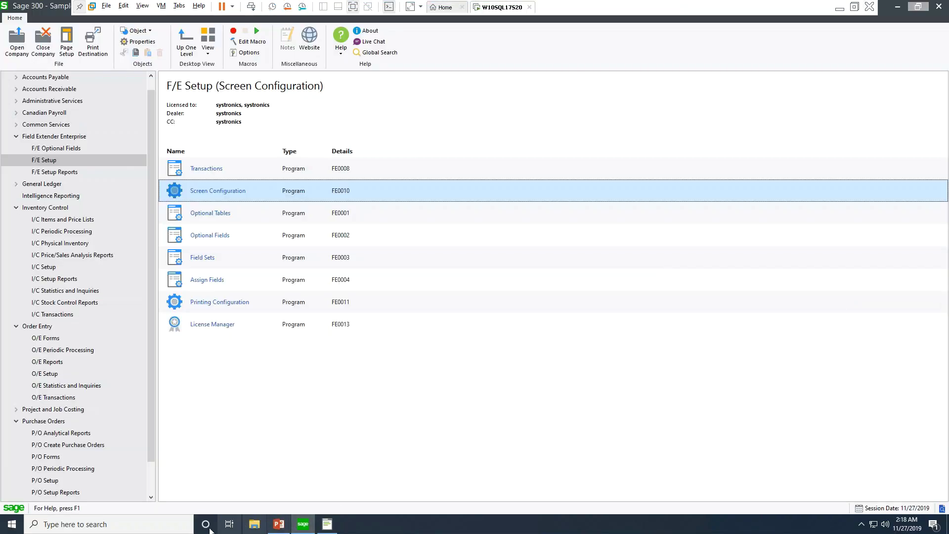
Search Windows for 'web' and launch the Sage 300 Web Screens website.
{"action": "left_click", "coordinate": [172, 516]}
{"action": "type", "text": "web"}
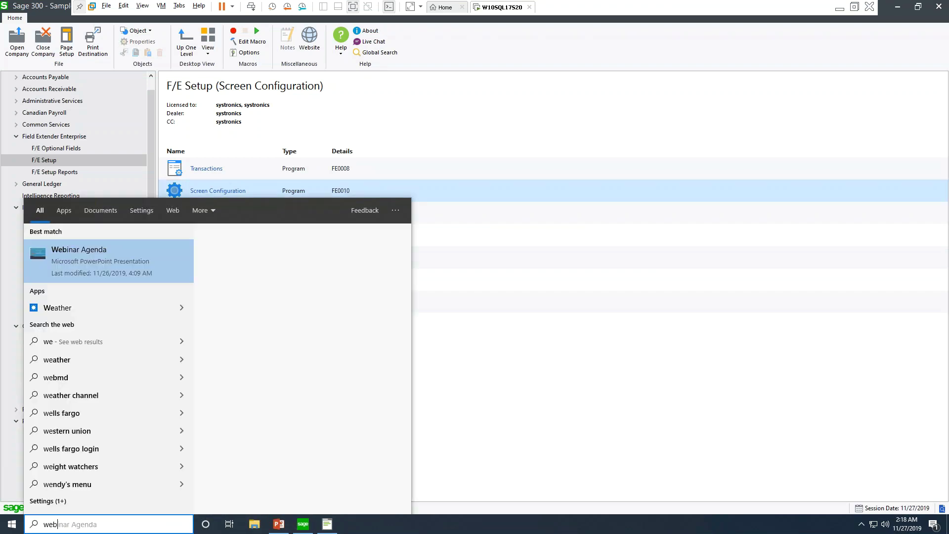
{"action": "type", "text": " screen"}
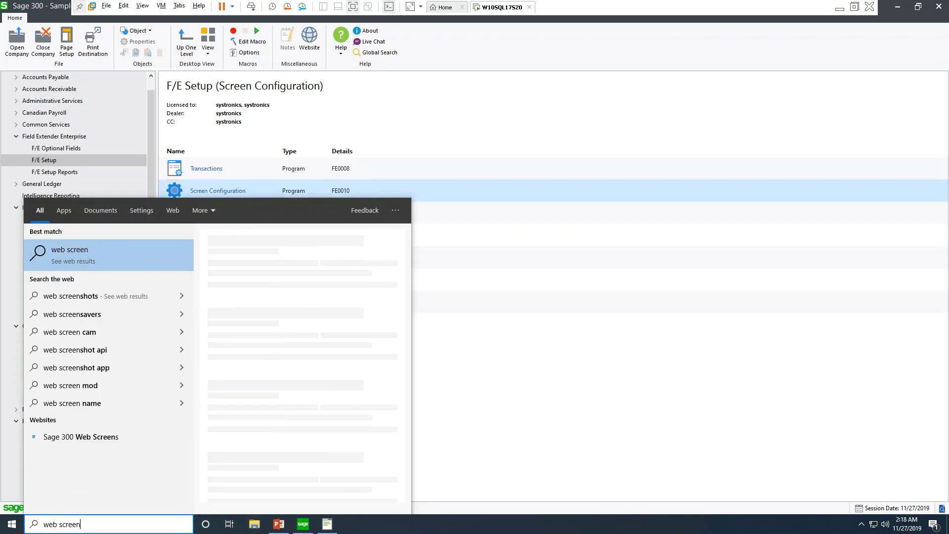
{"action": "left_click", "coordinate": [99, 270]}
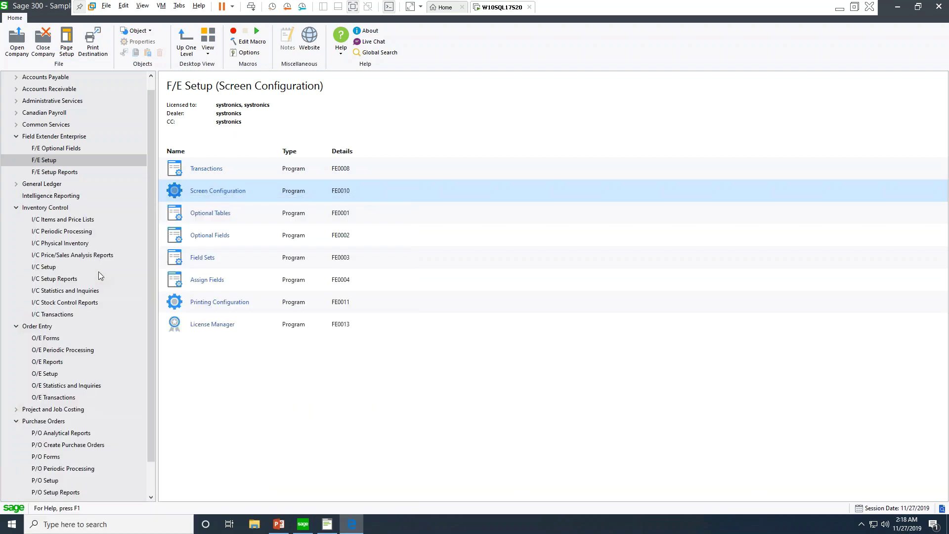
{"action": "left_click", "coordinate": [939, 8]}
{"action": "left_click", "coordinate": [108, 524]}
{"action": "type", "text": "be"}
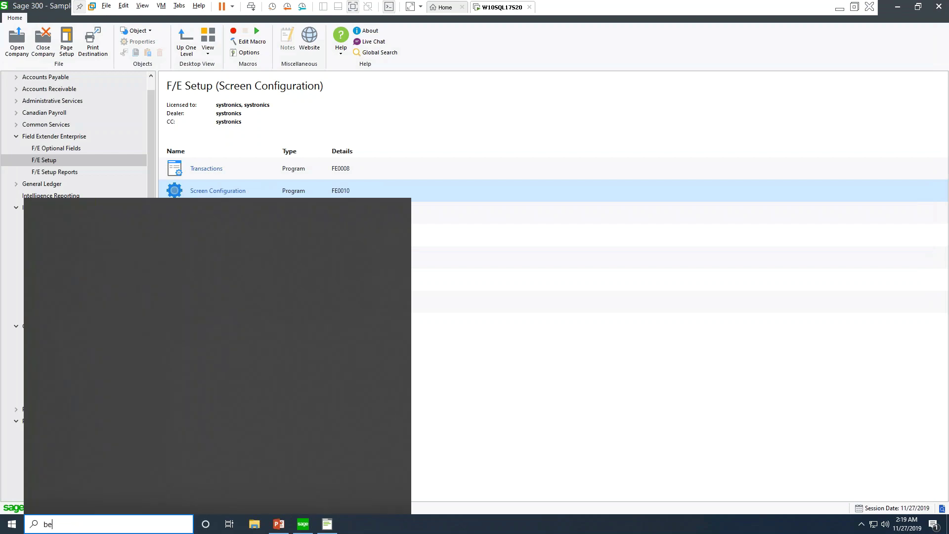
{"action": "key", "text": "BackSpace"}
{"action": "key", "text": "BackSpace"}
{"action": "type", "text": "web"}
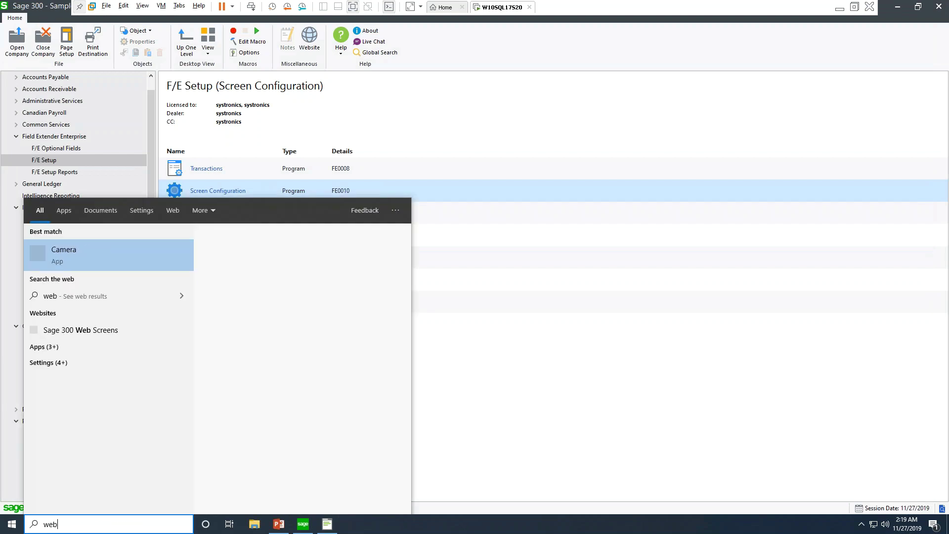
{"action": "left_click", "coordinate": [89, 330]}
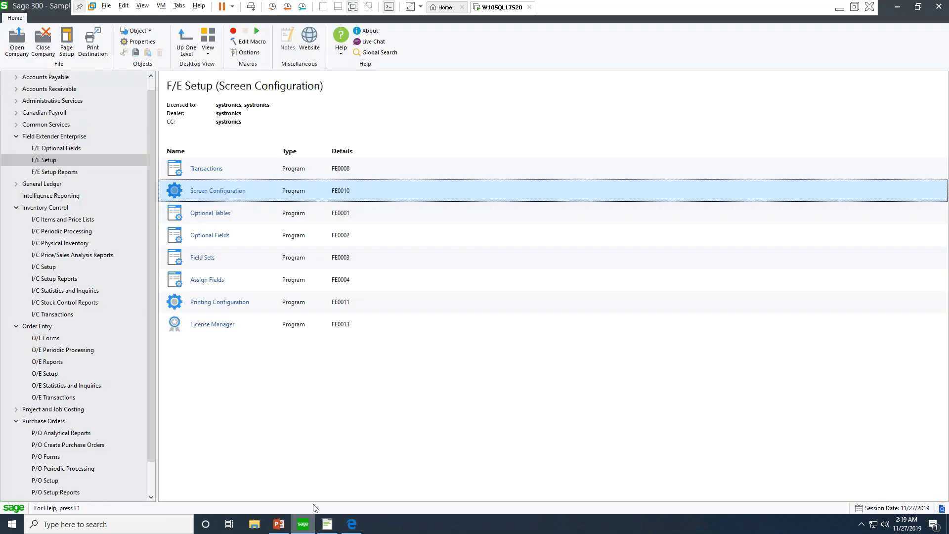
Check F/E Field Sets, then view Assign Fields for A/P Vendors with the DEFAULT set.
{"action": "left_click", "coordinate": [202, 266]}
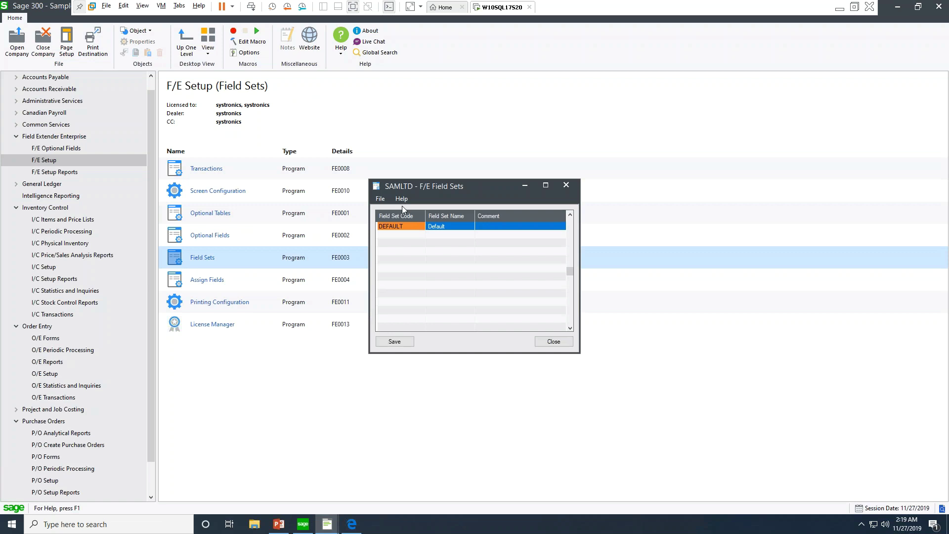
{"action": "left_click", "coordinate": [553, 341]}
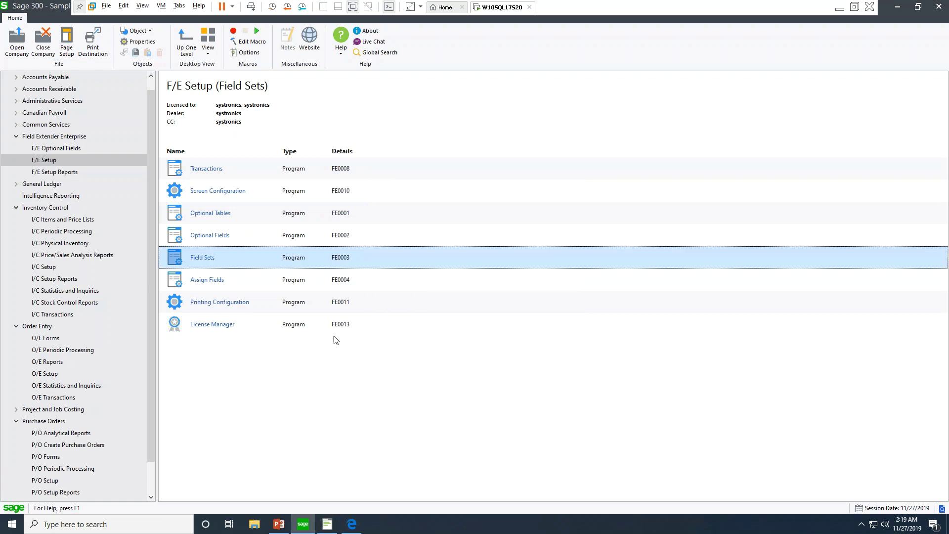
{"action": "left_click", "coordinate": [202, 289]}
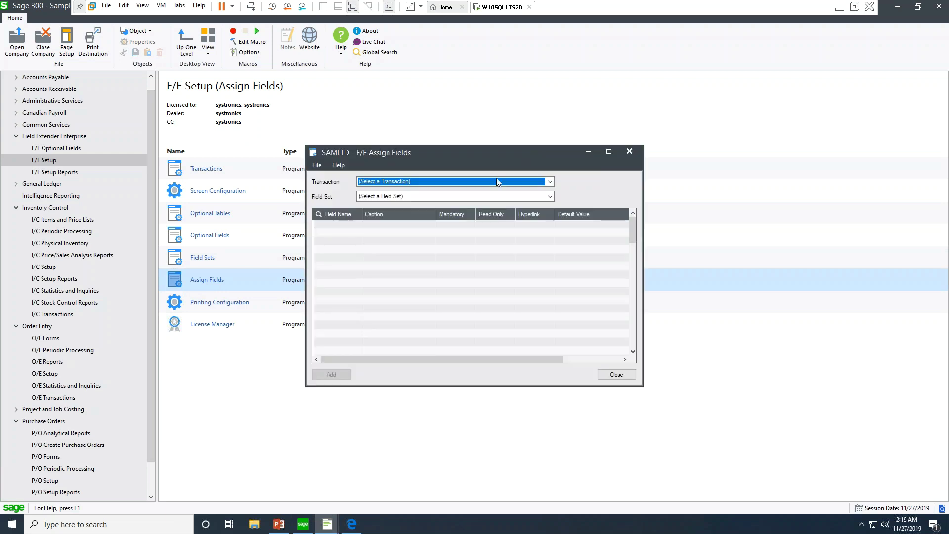
{"action": "left_click", "coordinate": [496, 181]}
{"action": "left_click", "coordinate": [445, 223]}
{"action": "left_click", "coordinate": [411, 197]}
{"action": "left_click", "coordinate": [404, 215]}
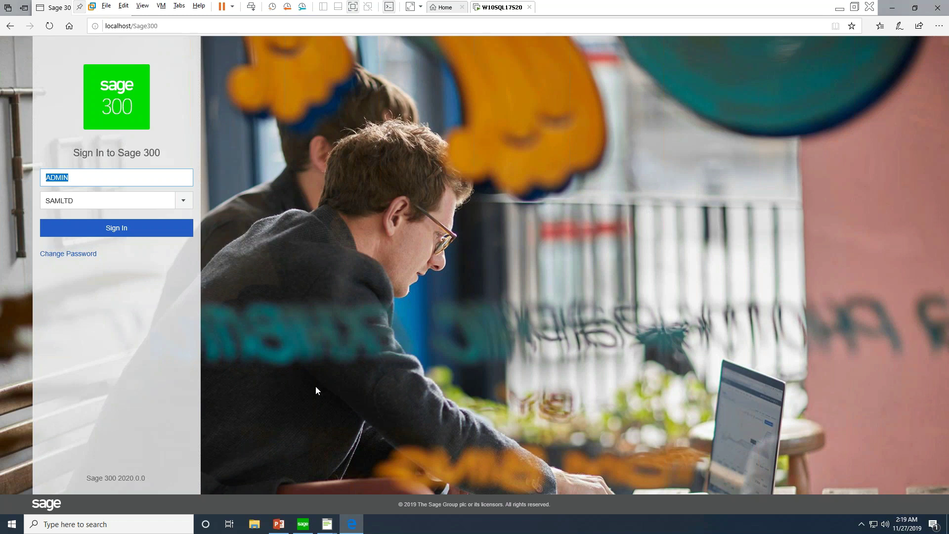
Sign in to Sage 300 Web Screens and go to Inventory Control's I/C Items screen.
{"action": "left_click", "coordinate": [100, 238]}
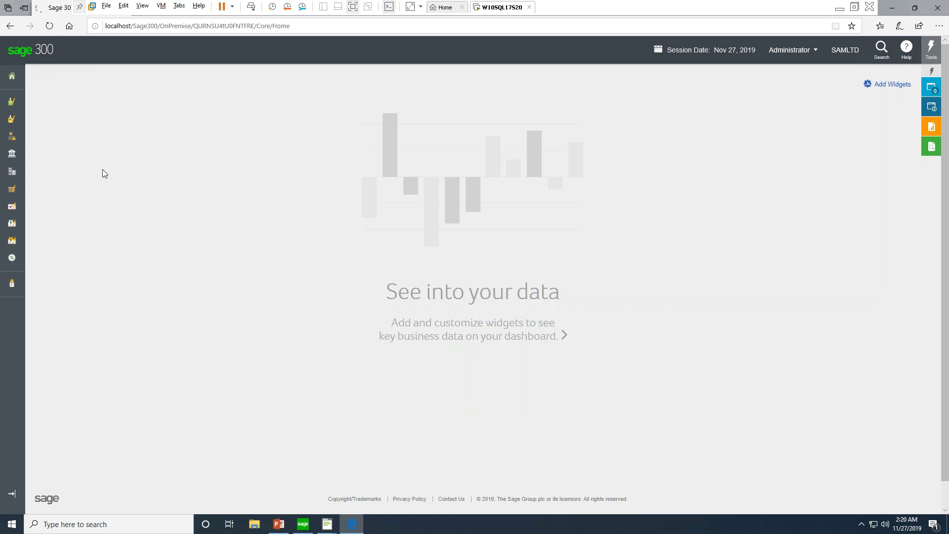
{"action": "mouse_move", "coordinate": [17, 242]}
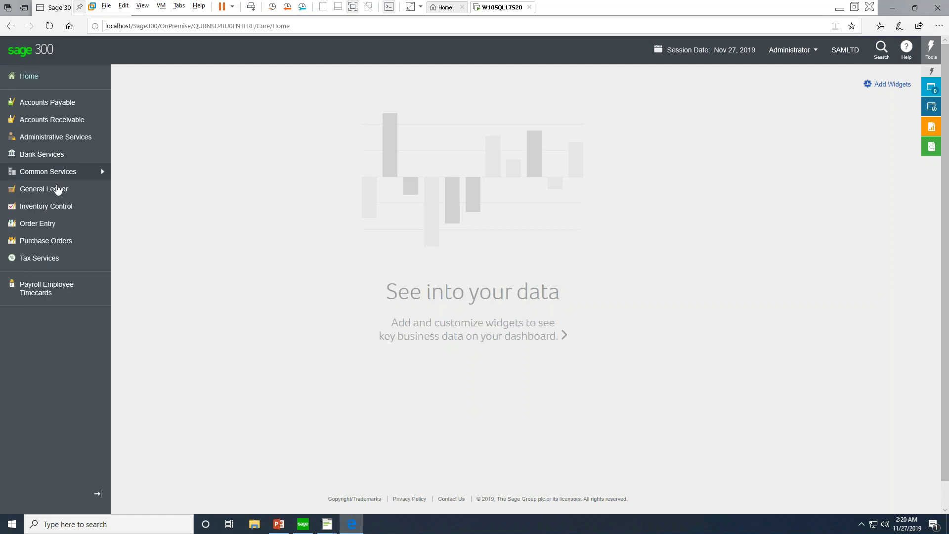
{"action": "left_click", "coordinate": [71, 212]}
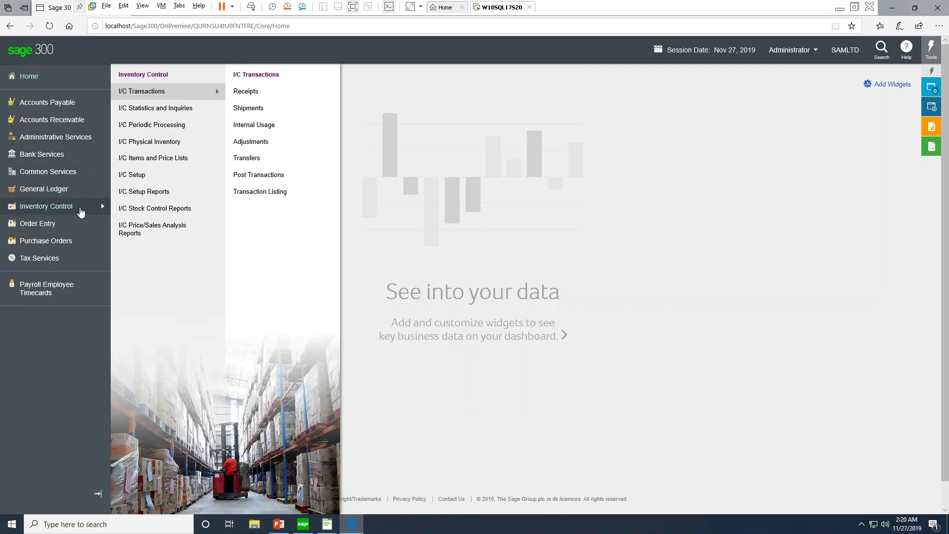
{"action": "mouse_move", "coordinate": [165, 125]}
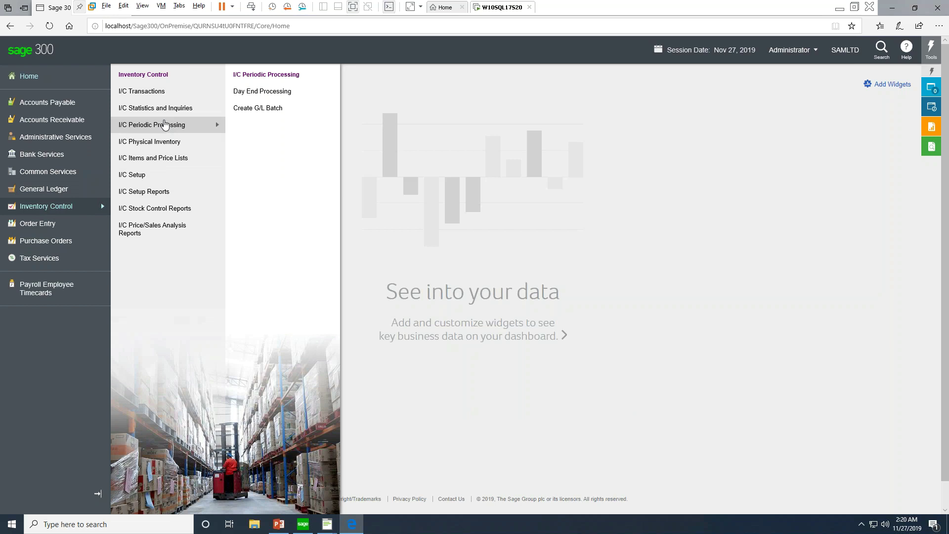
{"action": "mouse_move", "coordinate": [153, 158]}
{"action": "left_click", "coordinate": [262, 92]}
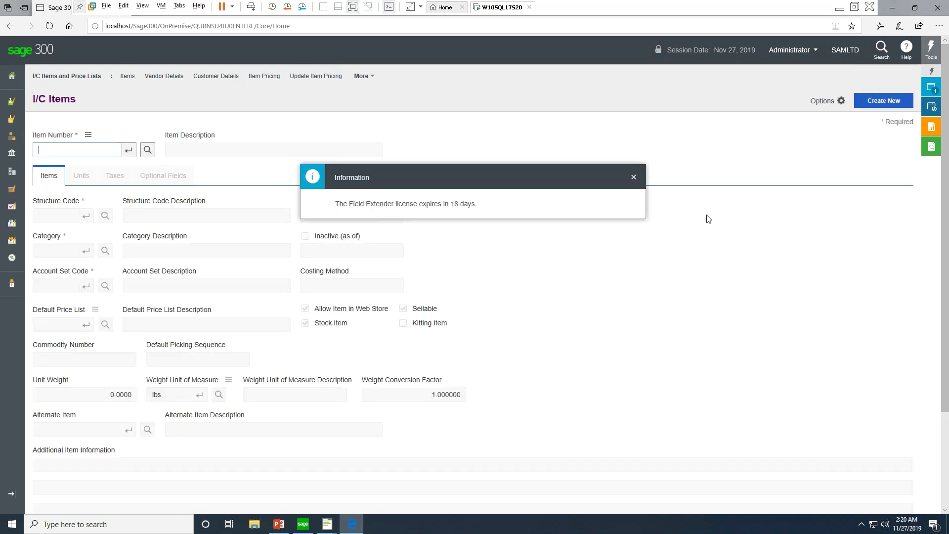
Dismiss the licence notice, load item A1-103/0, and show its attachments and optional field values.
{"action": "left_click", "coordinate": [632, 176]}
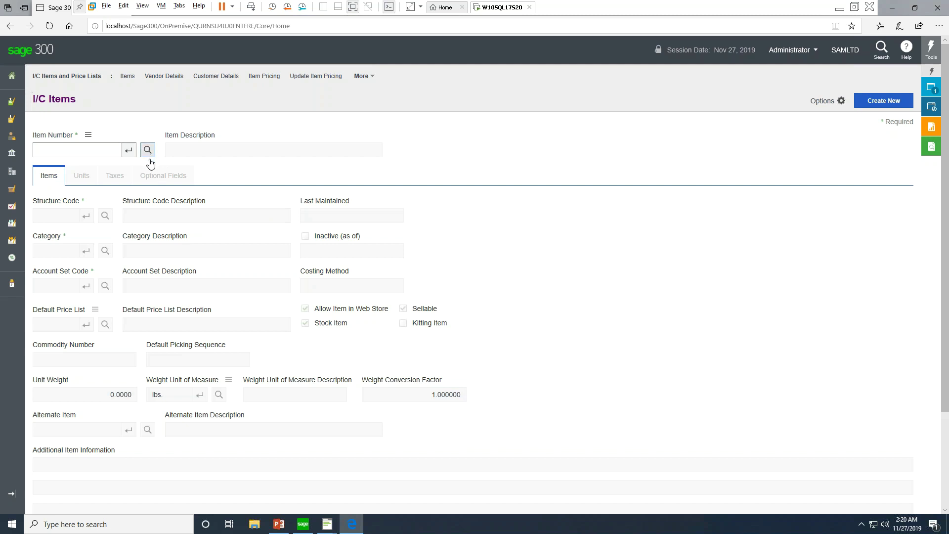
{"action": "left_click", "coordinate": [147, 149]}
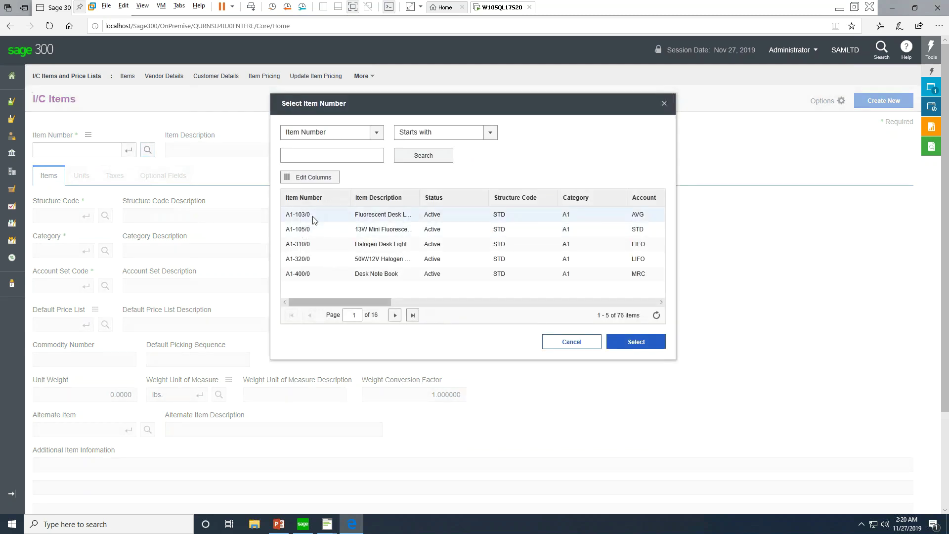
{"action": "double_click", "coordinate": [312, 220]}
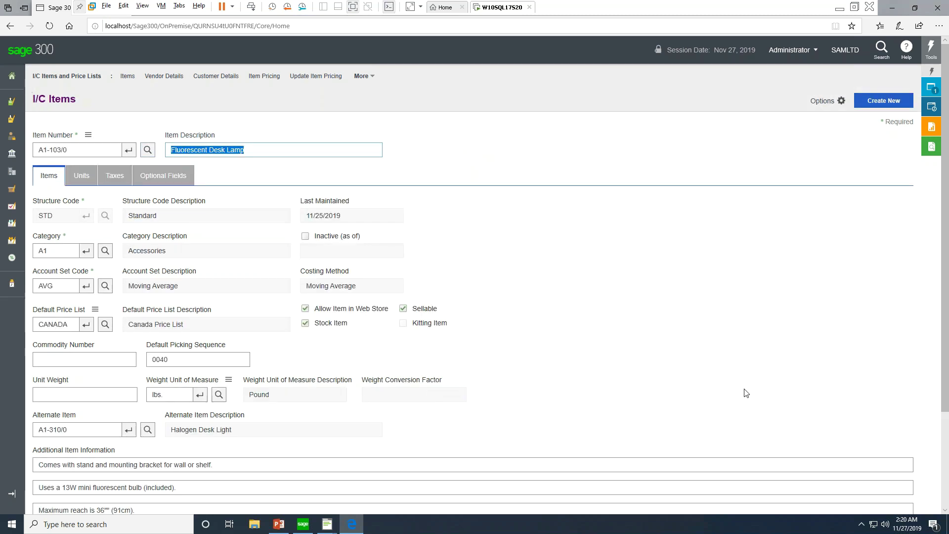
{"action": "scroll", "coordinate": [617, 335], "scroll_direction": "down", "scroll_amount": 1}
{"action": "scroll", "coordinate": [617, 335], "scroll_direction": "down", "scroll_amount": 2}
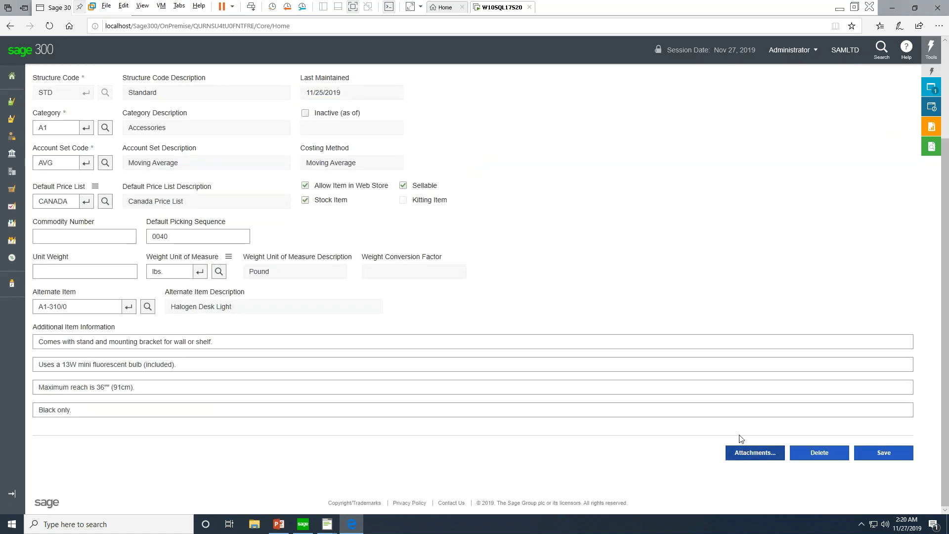
{"action": "left_click", "coordinate": [750, 457]}
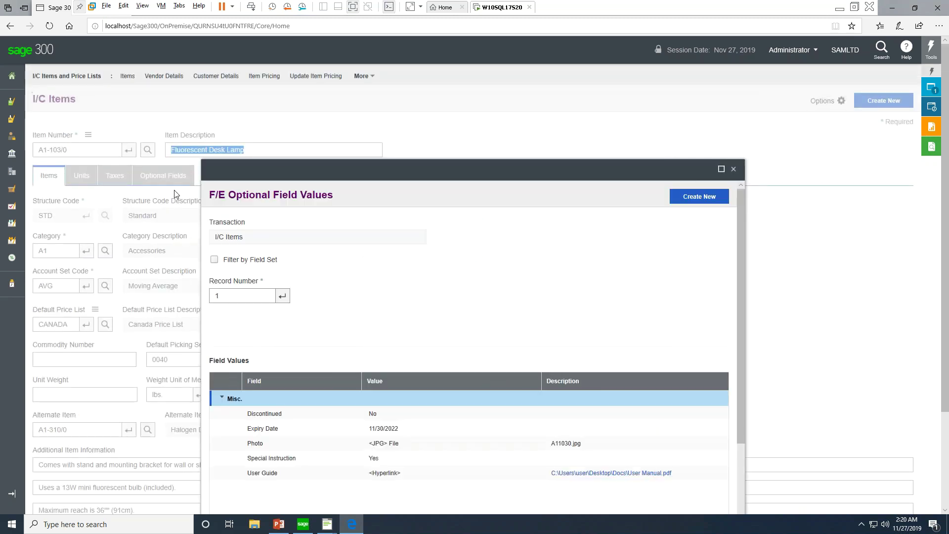
View the Photo attachment A11030.jpg in the photo viewer, then close the viewer.
{"action": "scroll", "coordinate": [409, 281], "scroll_direction": "down", "scroll_amount": 1}
{"action": "scroll", "coordinate": [410, 281], "scroll_direction": "down", "scroll_amount": 2}
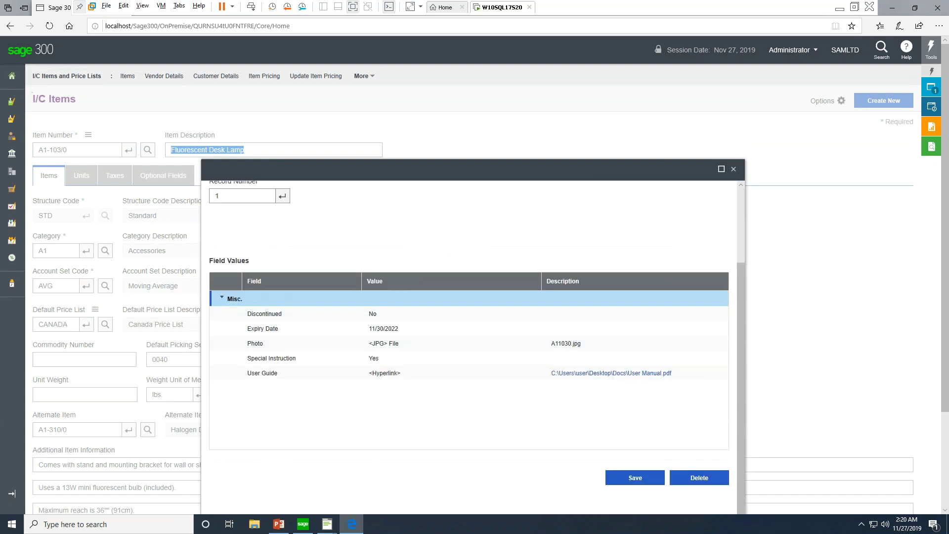
{"action": "left_click", "coordinate": [383, 346]}
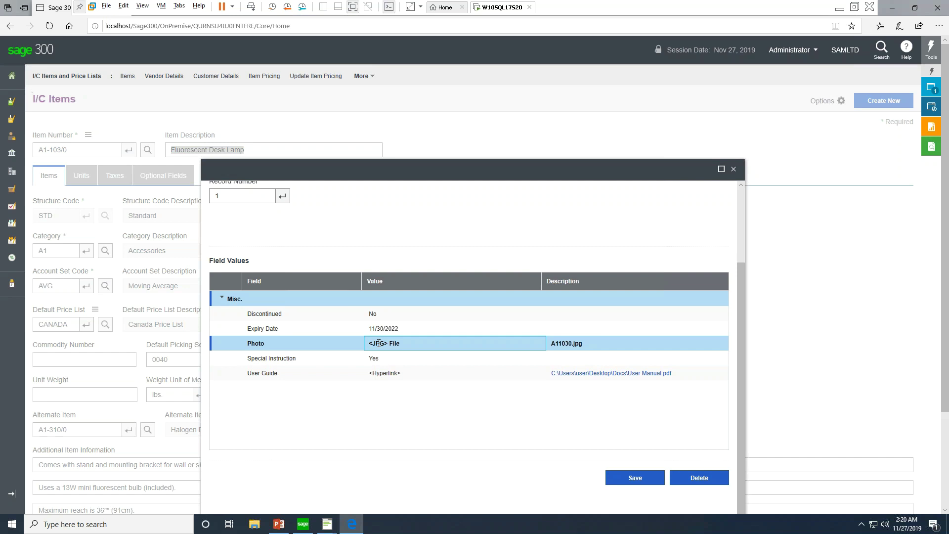
{"action": "left_click", "coordinate": [374, 347]}
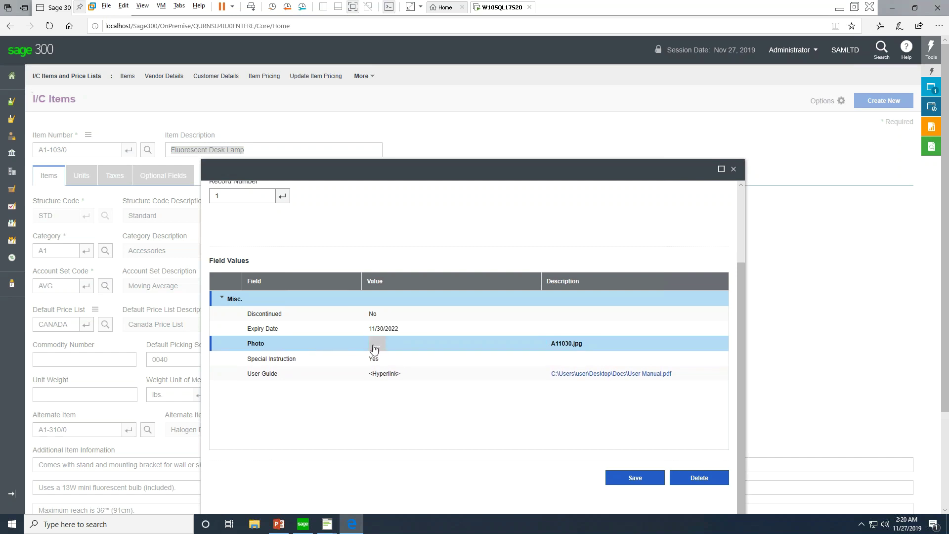
{"action": "left_click", "coordinate": [375, 347]}
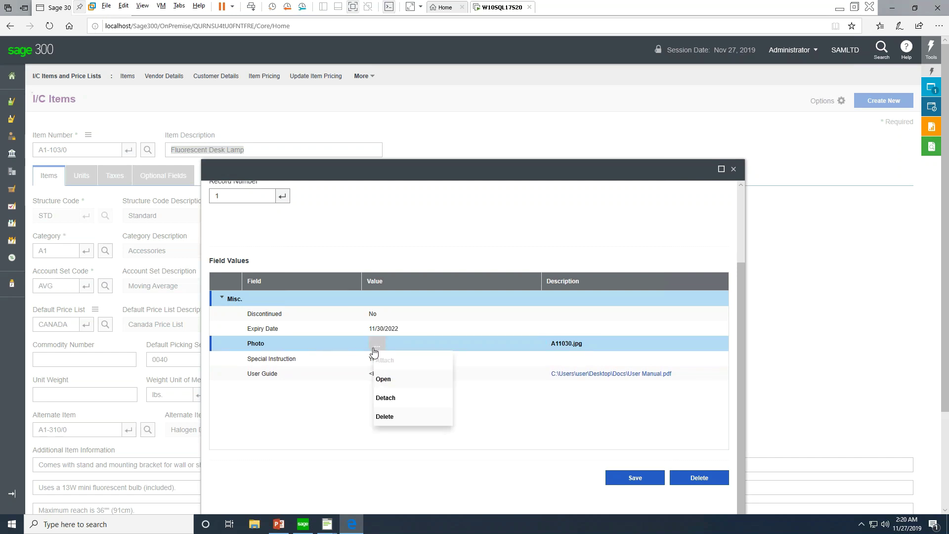
{"action": "left_click", "coordinate": [384, 380]}
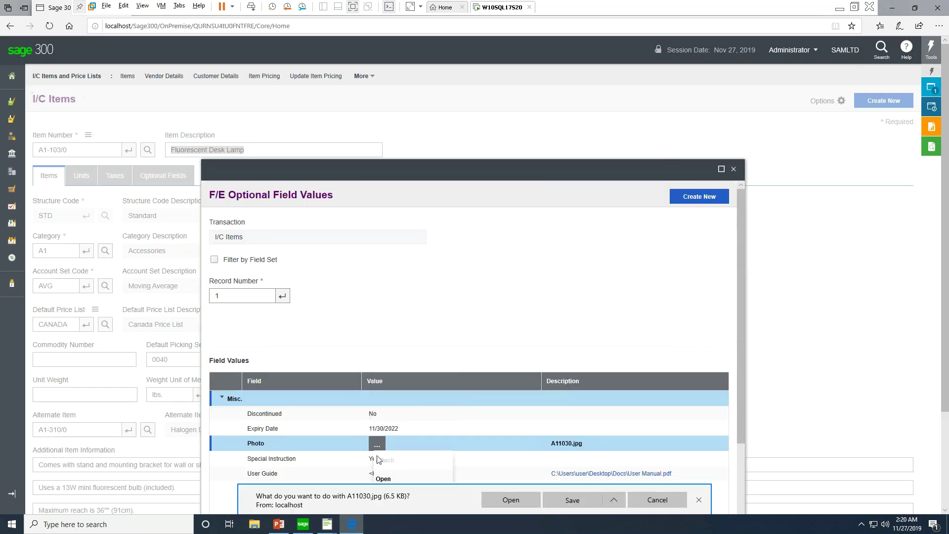
{"action": "left_click", "coordinate": [510, 499]}
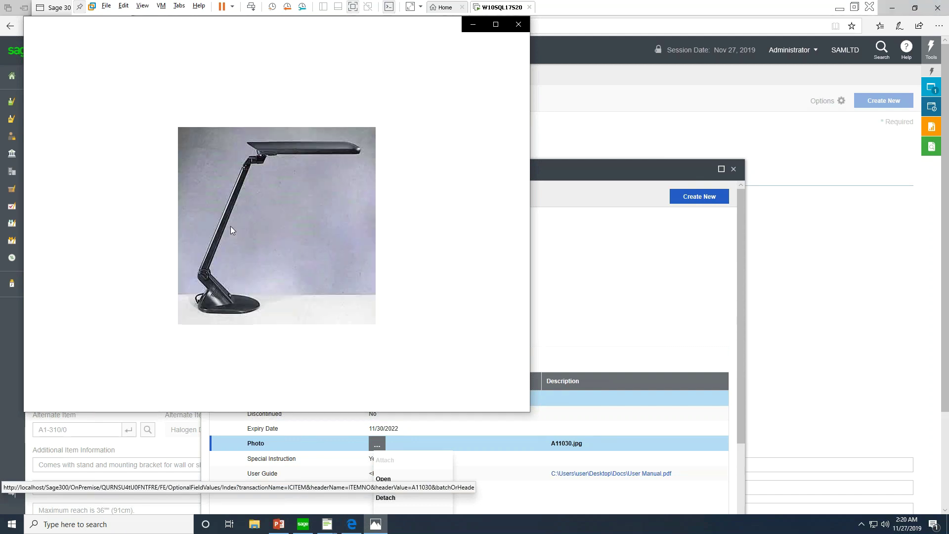
{"action": "left_click", "coordinate": [519, 24]}
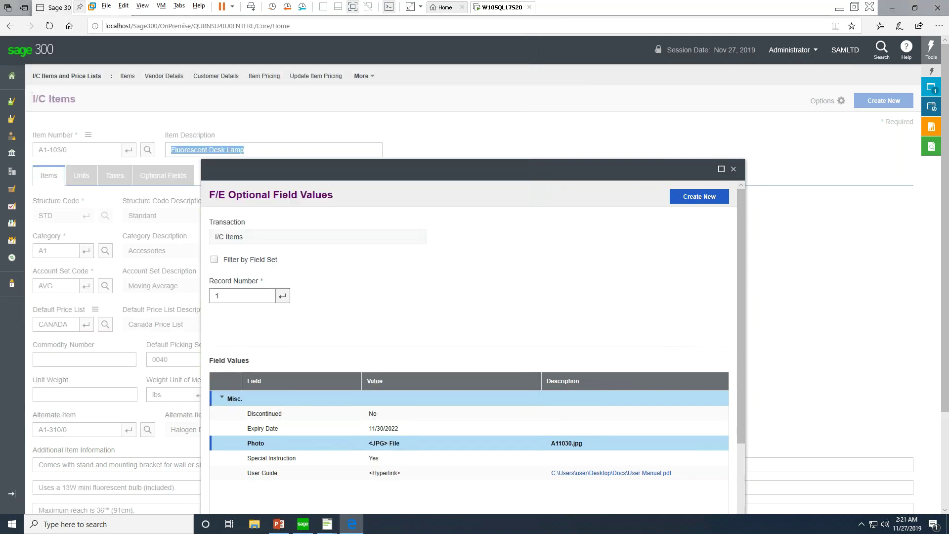
Close the web optional field values and launch Optional Field Inquiry from the desktop's F/E Optional Fields.
{"action": "left_click", "coordinate": [734, 169]}
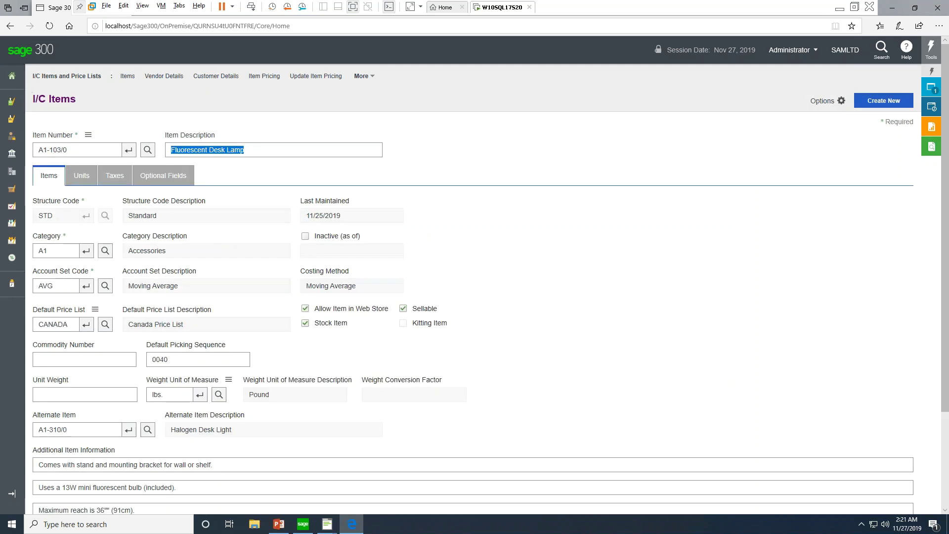
{"action": "left_click", "coordinate": [303, 525]}
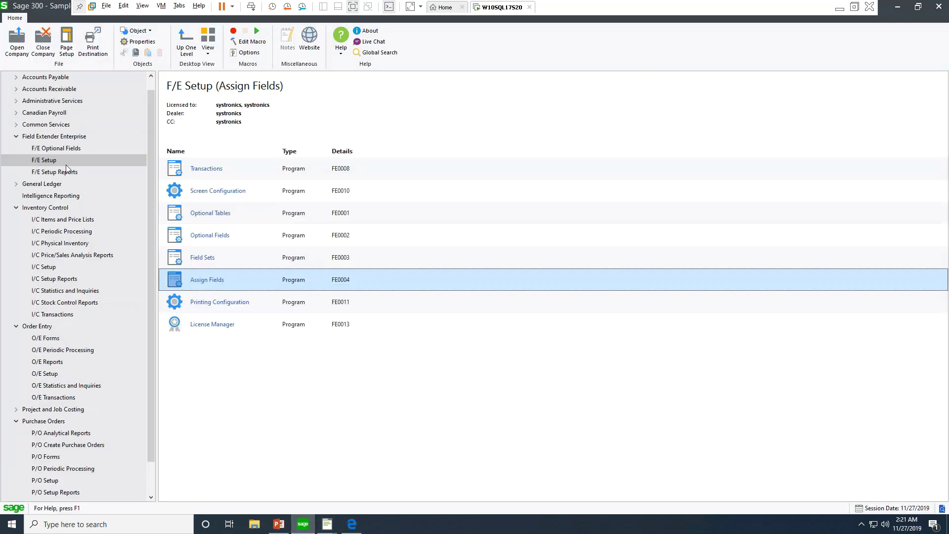
{"action": "left_click", "coordinate": [64, 149]}
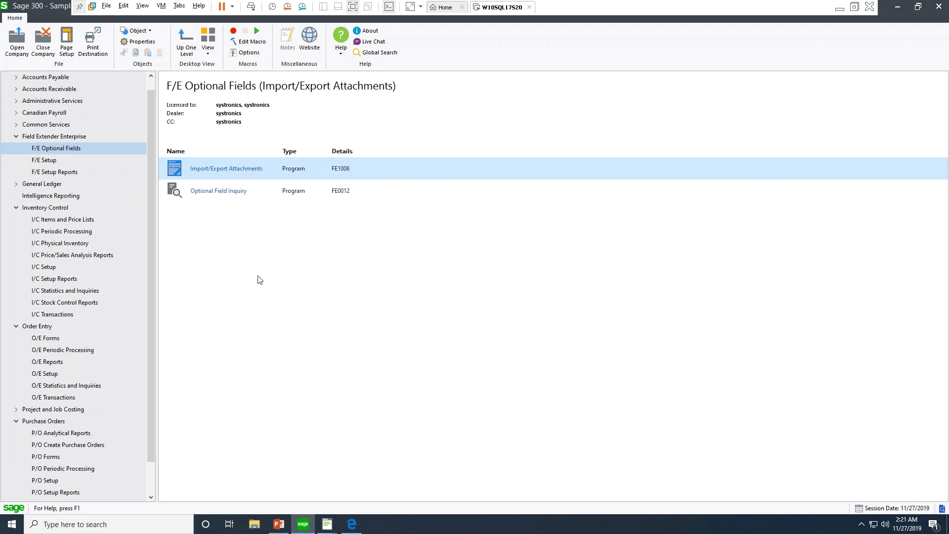
{"action": "left_click", "coordinate": [232, 193]}
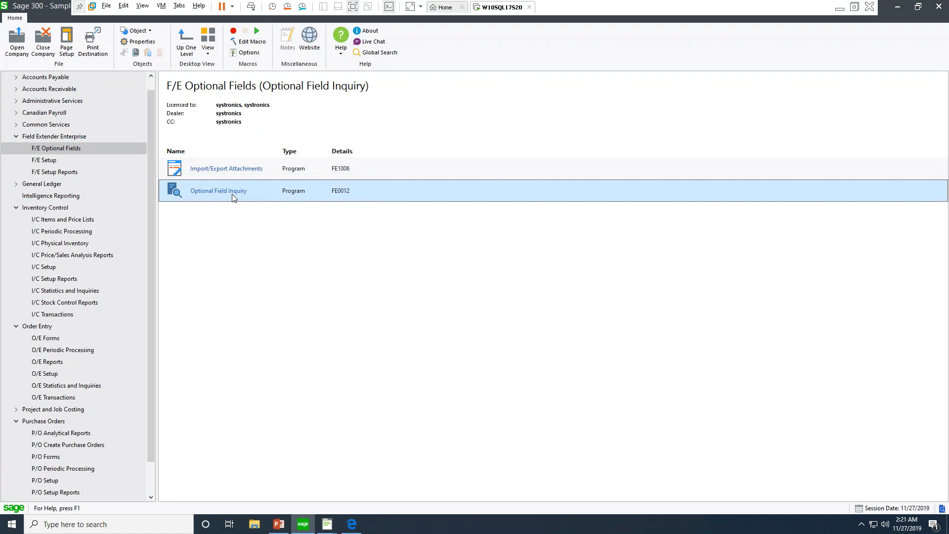
{"action": "double_click", "coordinate": [232, 194]}
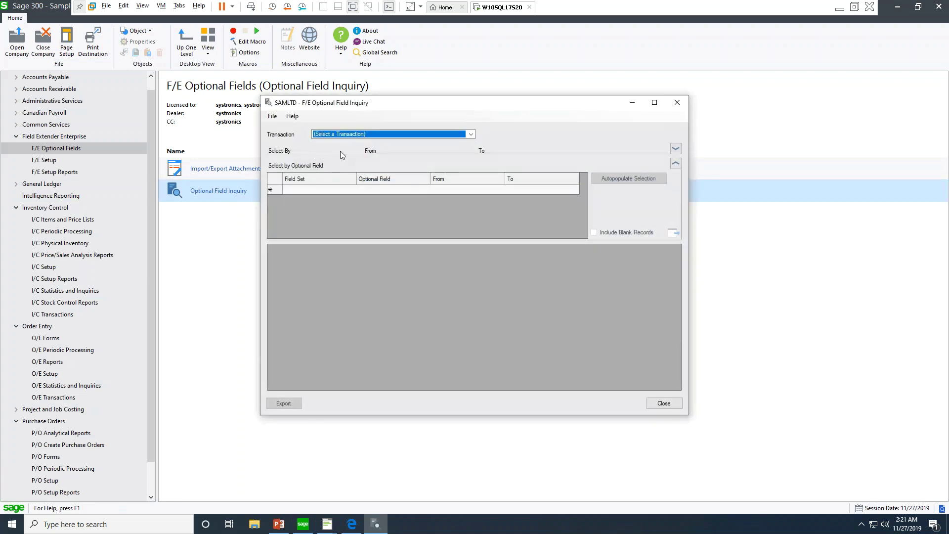
Query I/C Items, DEFAULT field set, on Expiry Date with To date 12/31/2022.
{"action": "left_click", "coordinate": [360, 139]}
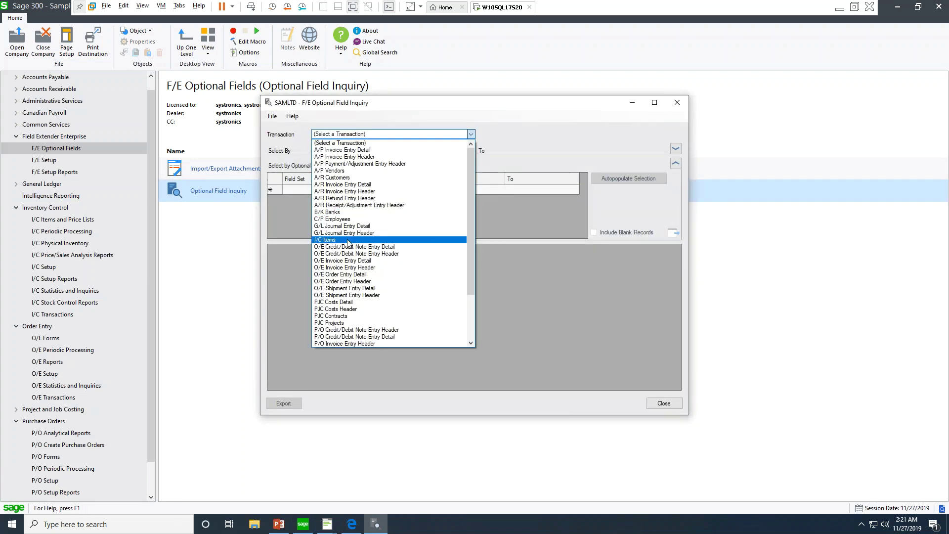
{"action": "left_click", "coordinate": [363, 241]}
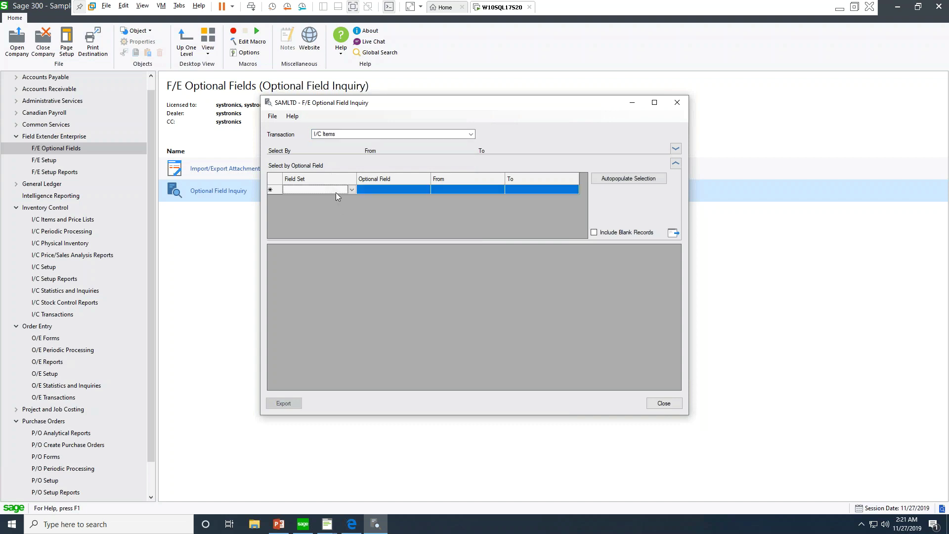
{"action": "left_click", "coordinate": [392, 191]}
{"action": "left_click", "coordinate": [426, 190]}
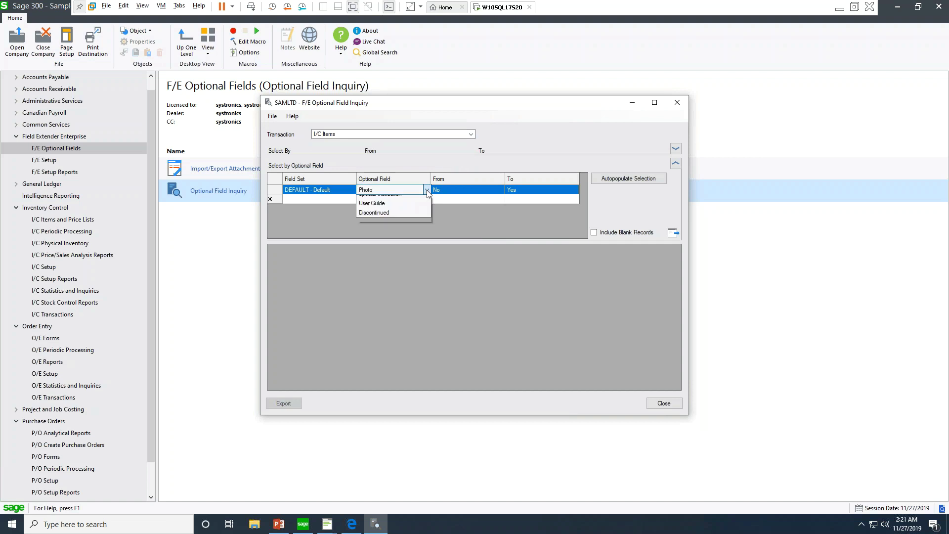
{"action": "left_click", "coordinate": [397, 209]}
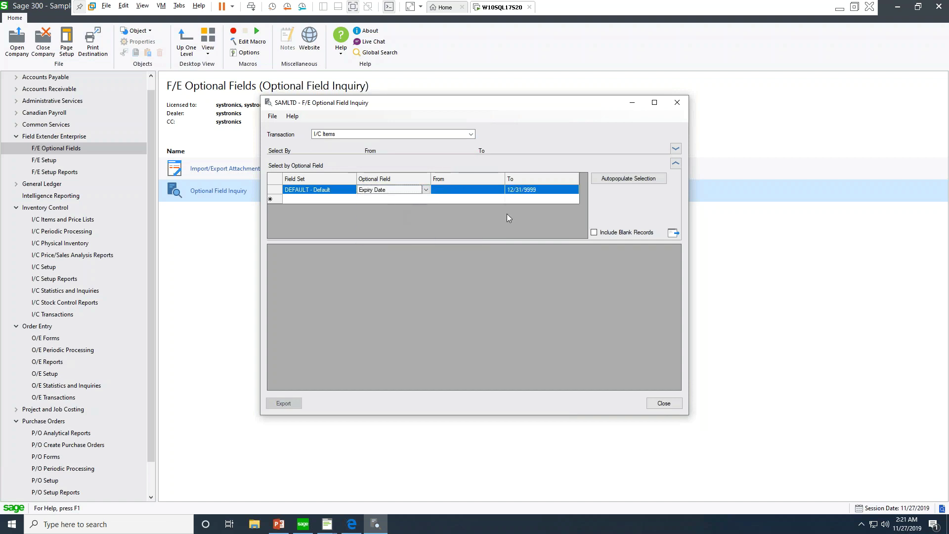
{"action": "left_click", "coordinate": [534, 194]}
{"action": "left_click_drag", "start_coordinate": [536, 190], "coordinate": [522, 182]}
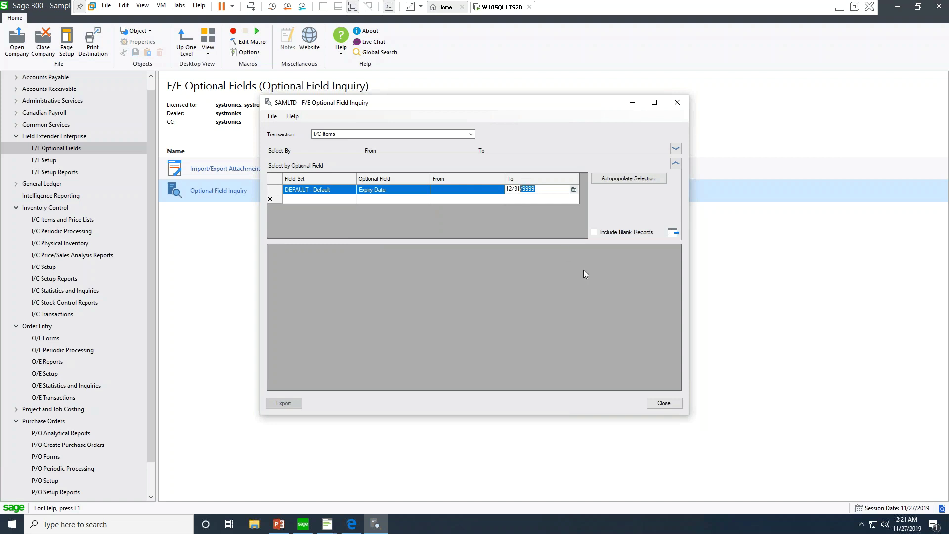
{"action": "type", "text": "/2022"}
{"action": "left_click", "coordinate": [673, 232]}
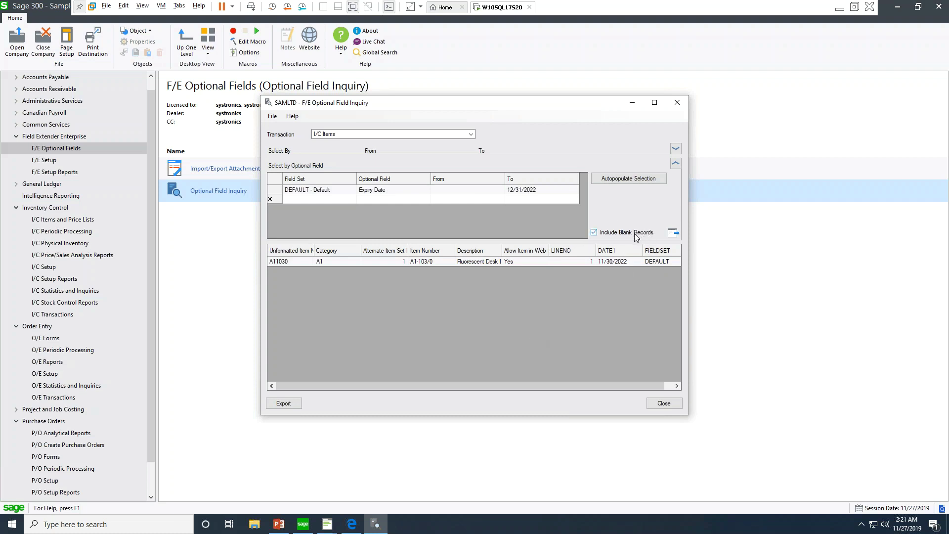
Turn on Include Blank Records and rerun the inquiry so items like A1-105/0 and A1-310/0 appear.
{"action": "left_click", "coordinate": [635, 233]}
{"action": "left_click", "coordinate": [675, 232]}
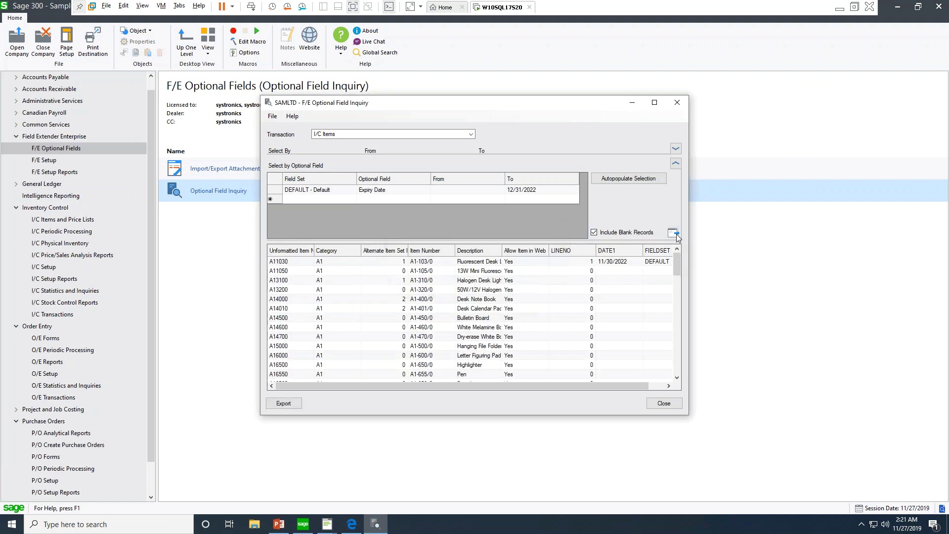